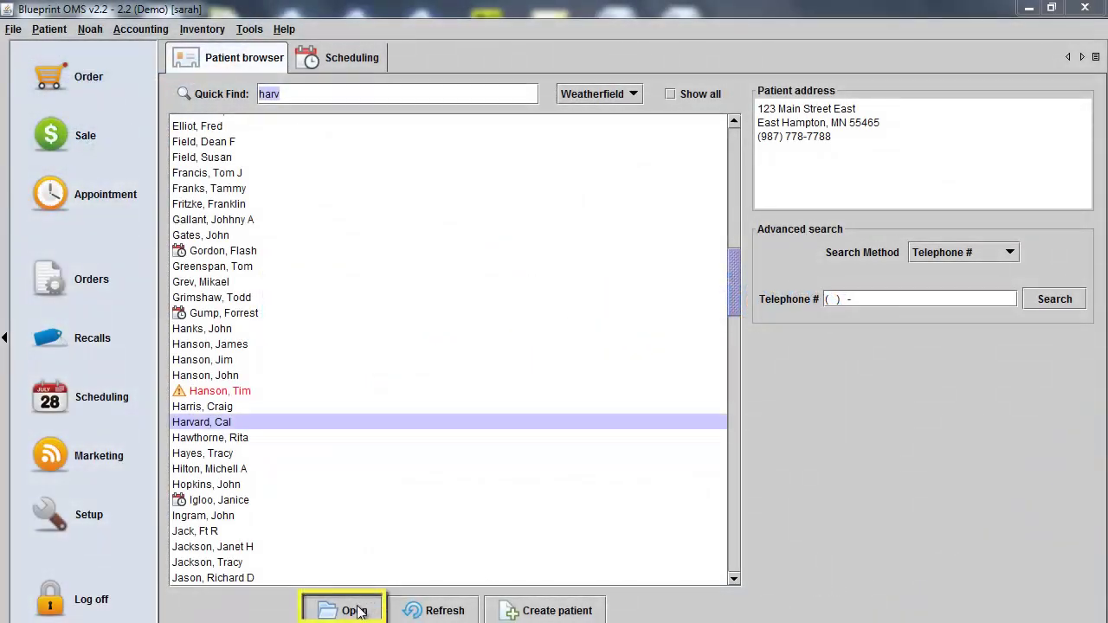
# - Open the highlighted patient's record and display the primary insurance details
pyautogui.click(355, 610)
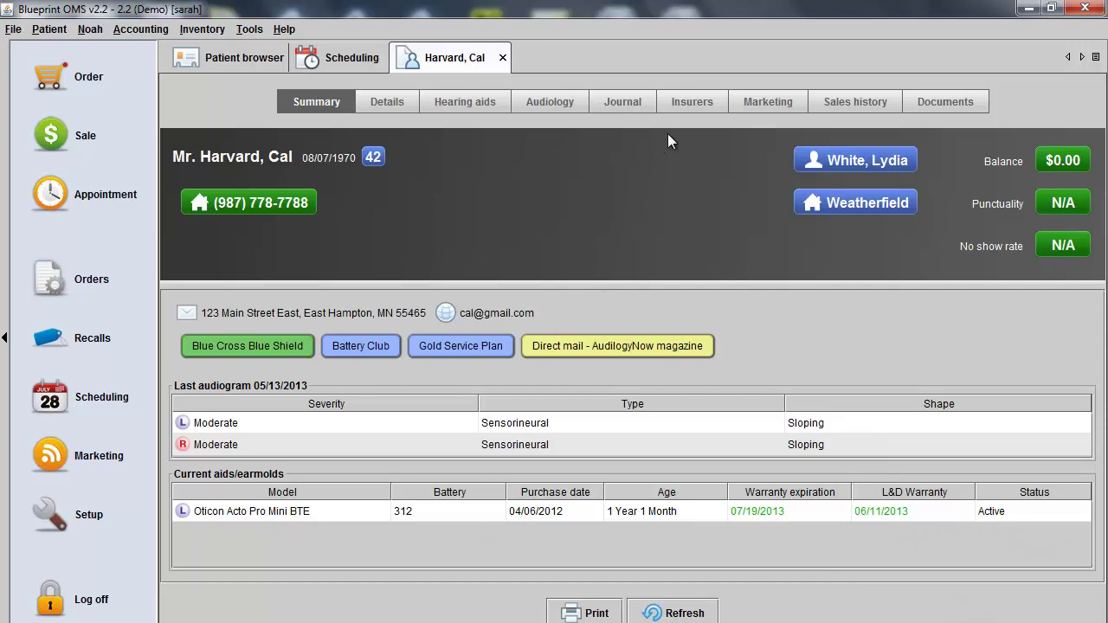
pyautogui.click(681, 103)
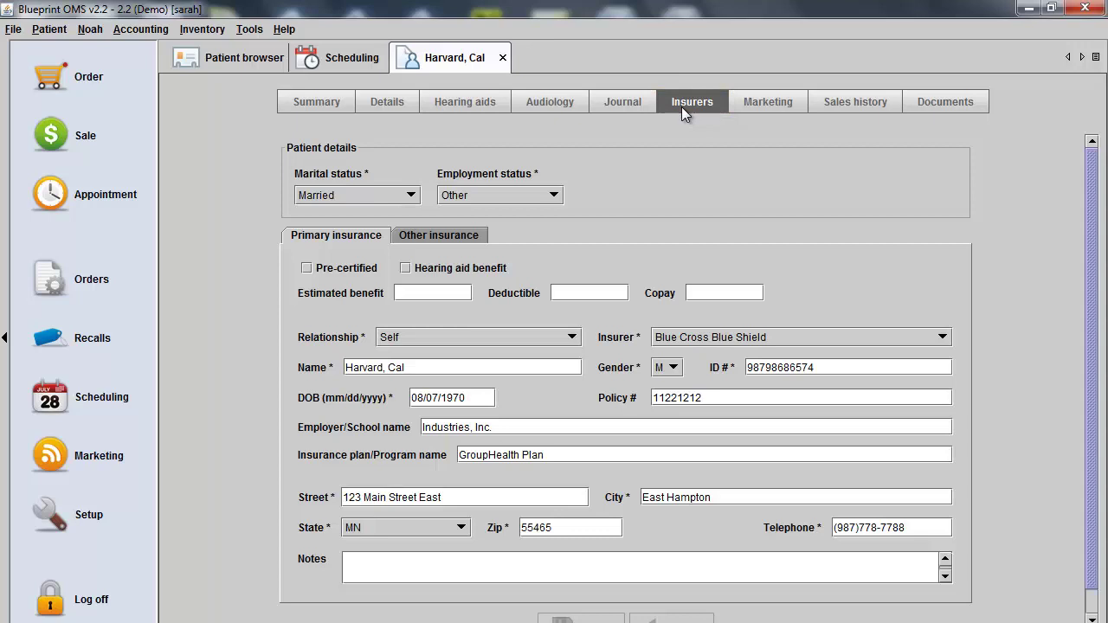
# - Create a sale for the patient with 92557-Diagnostic Audio Eval and 92625-Tinnitus Review, and proceed to cost allocation
pyautogui.click(107, 137)
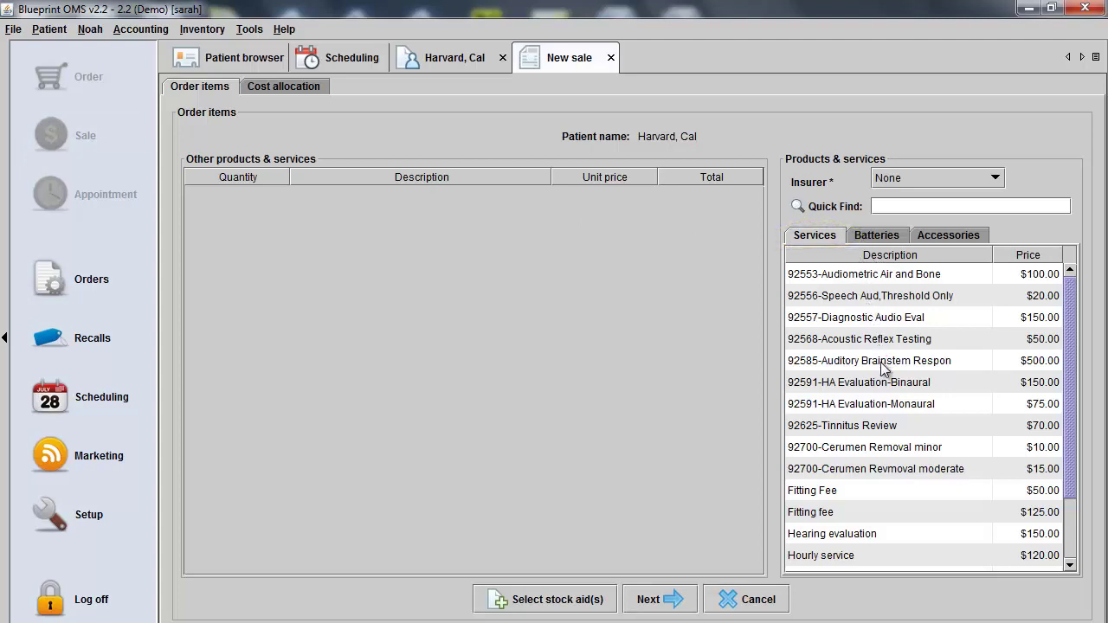
pyautogui.doubleClick(881, 318)
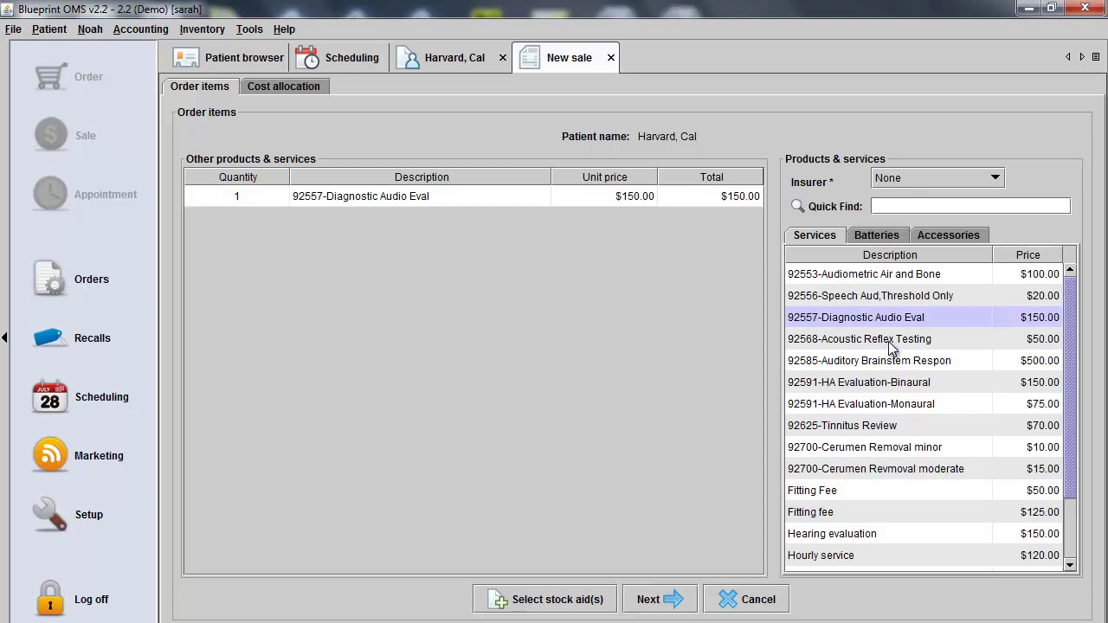
pyautogui.doubleClick(894, 426)
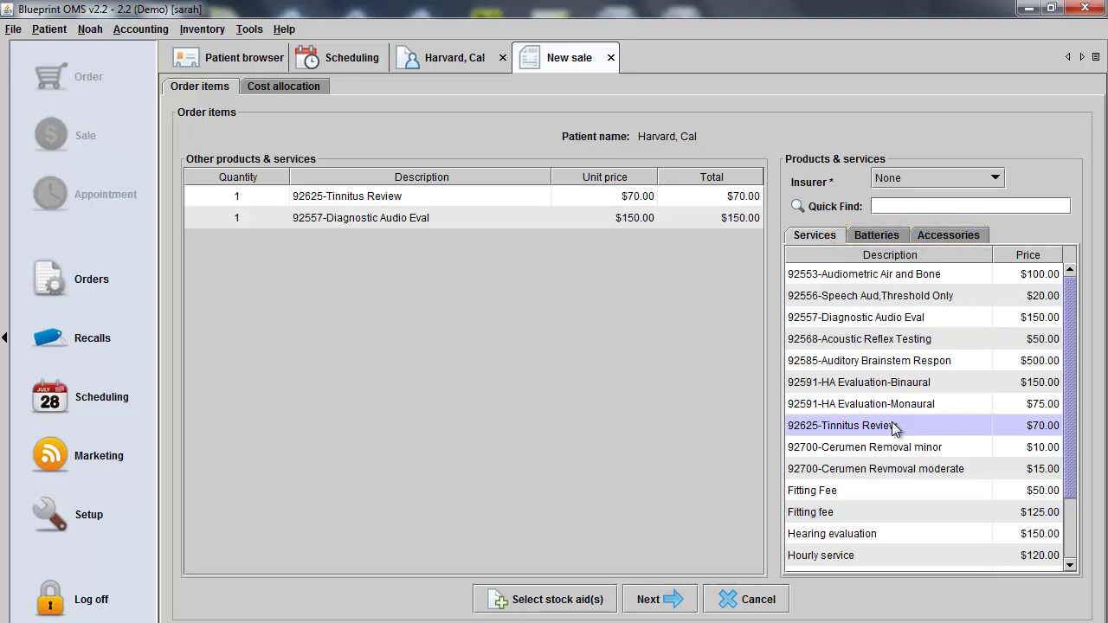
pyautogui.click(684, 601)
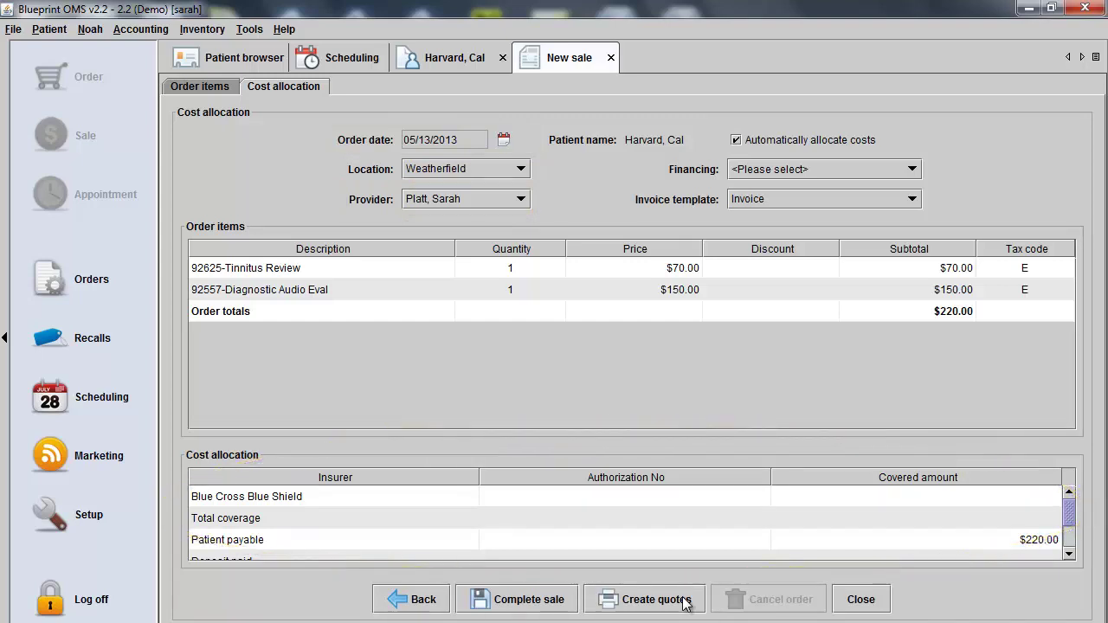
# - Allocate $200 of the sale to Blue Cross Blue Shield as the covered amount and complete the sale
pyautogui.doubleClick(901, 497)
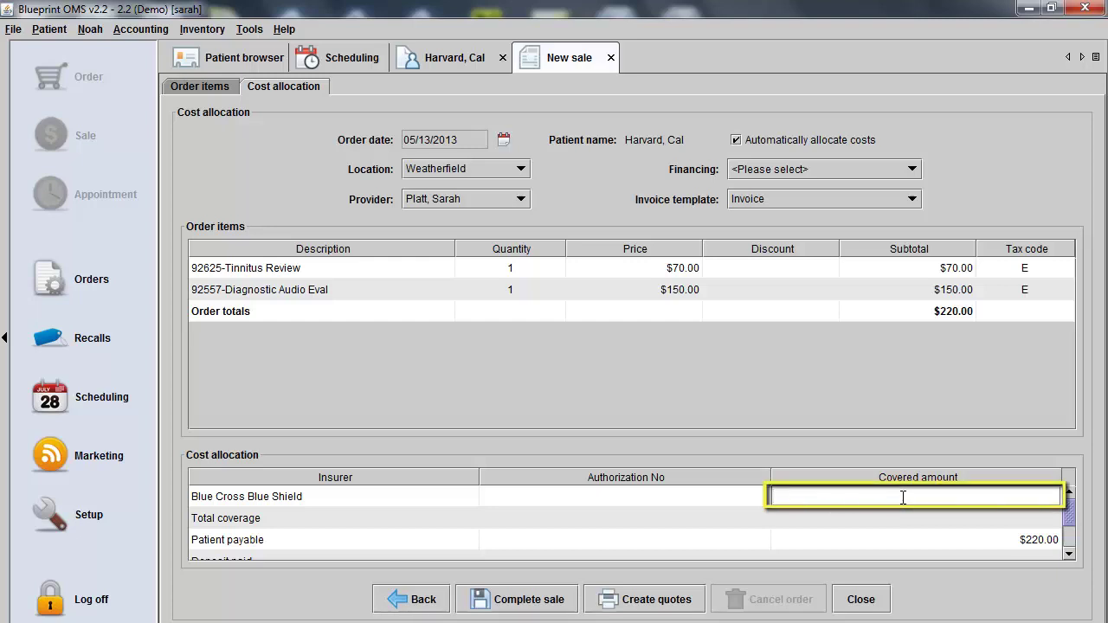
pyautogui.write('200')
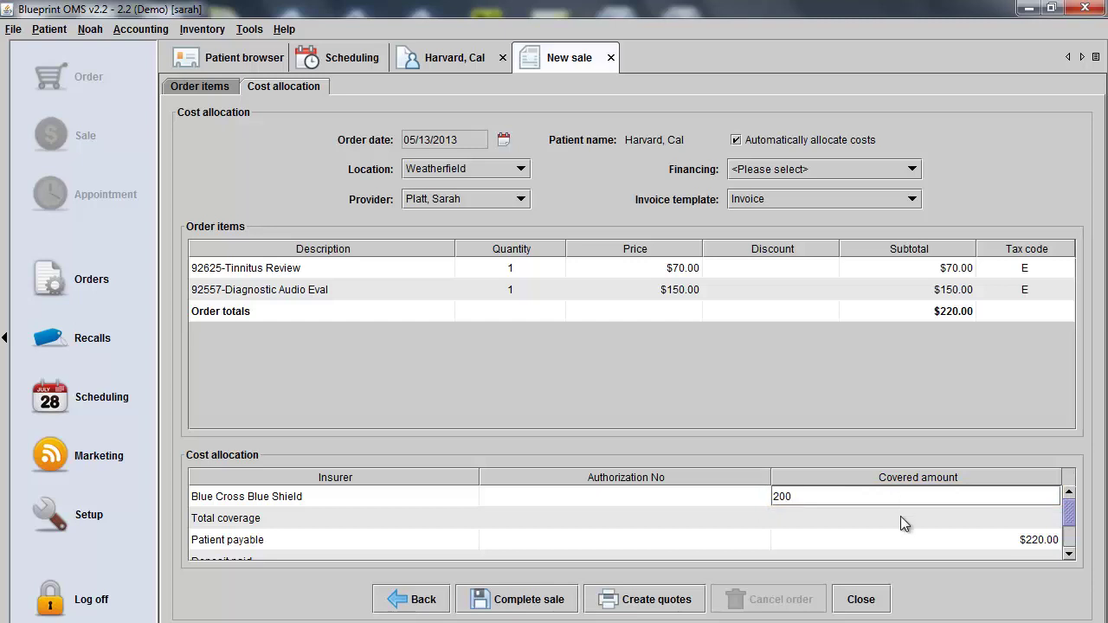
pyautogui.press('Return')
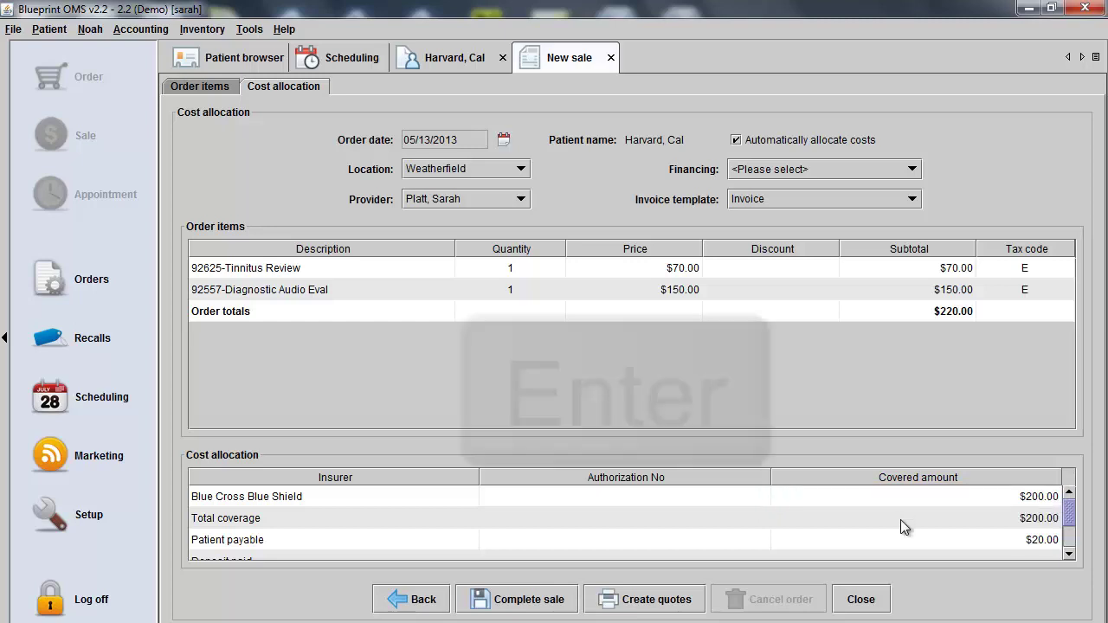
pyautogui.click(1068, 554)
pyautogui.click(1069, 554)
pyautogui.click(1069, 554)
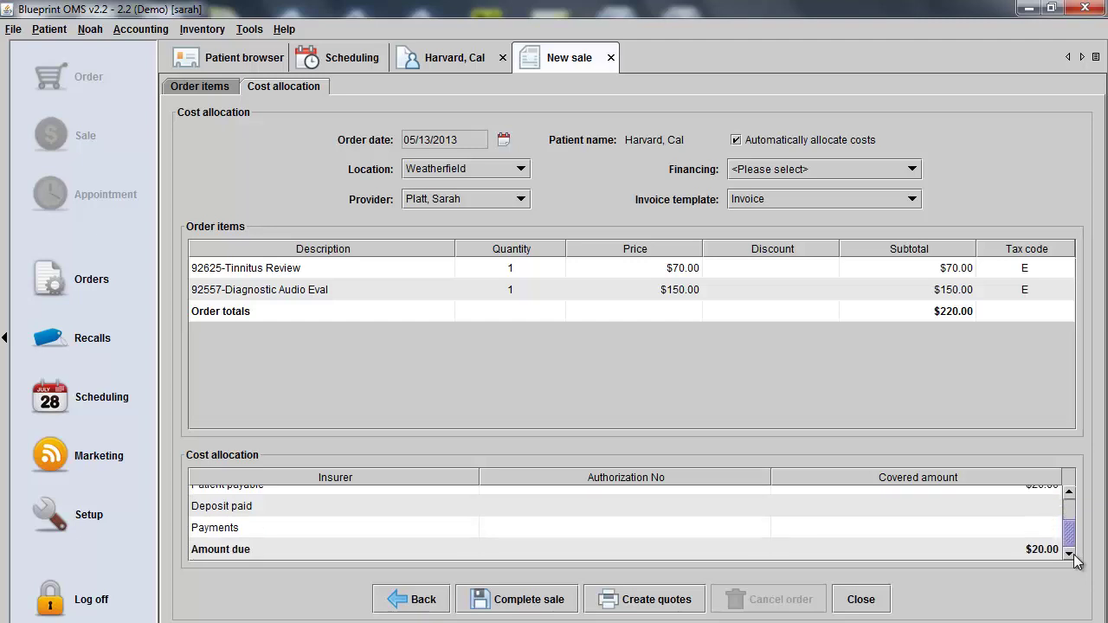
pyautogui.click(550, 601)
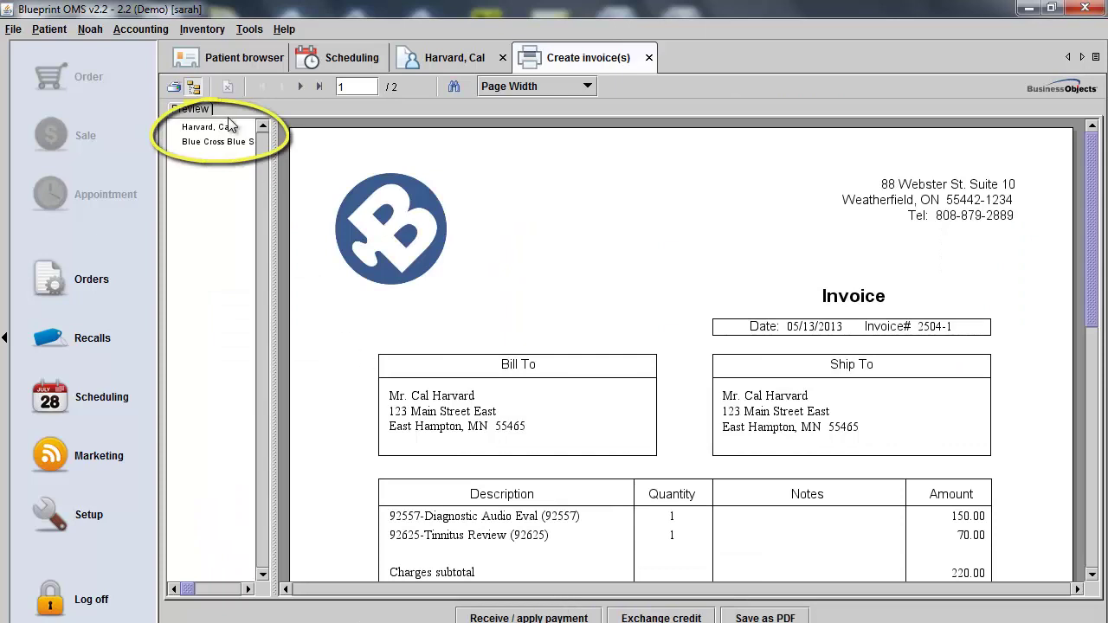
# - Compare the patient's invoice with the Blue Cross Blue Shield invoice in the invoice preview
pyautogui.click(229, 126)
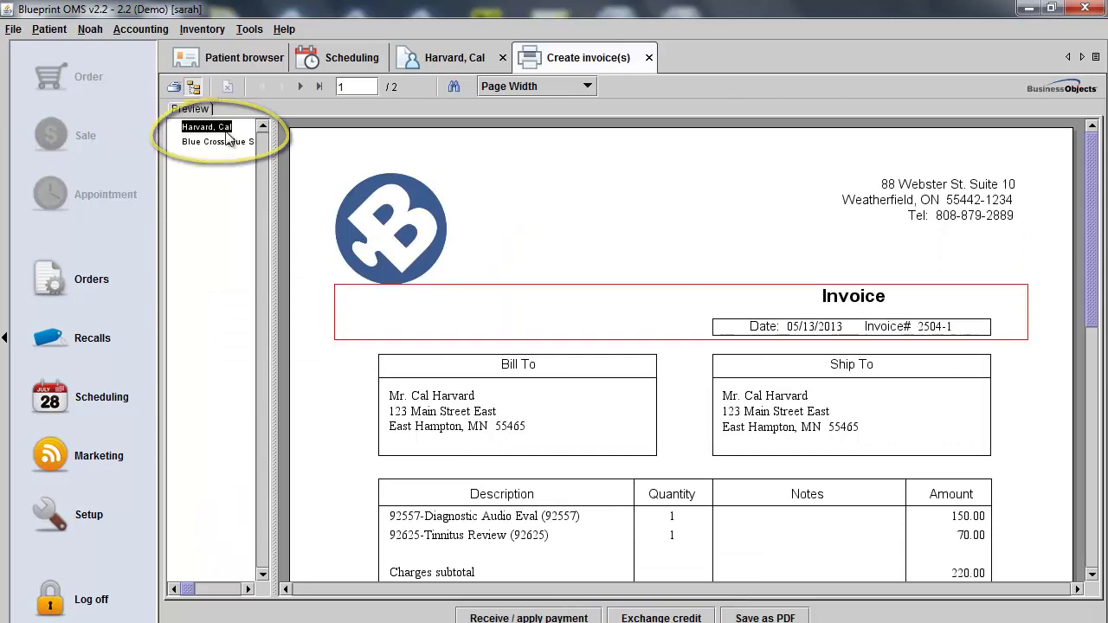
pyautogui.click(220, 142)
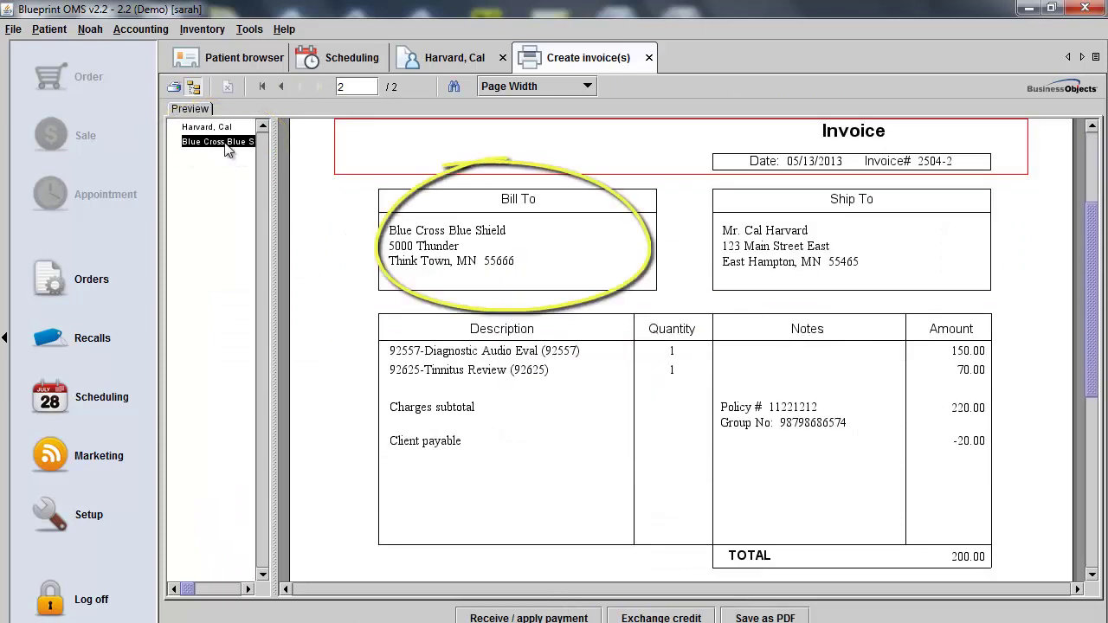
pyautogui.click(222, 128)
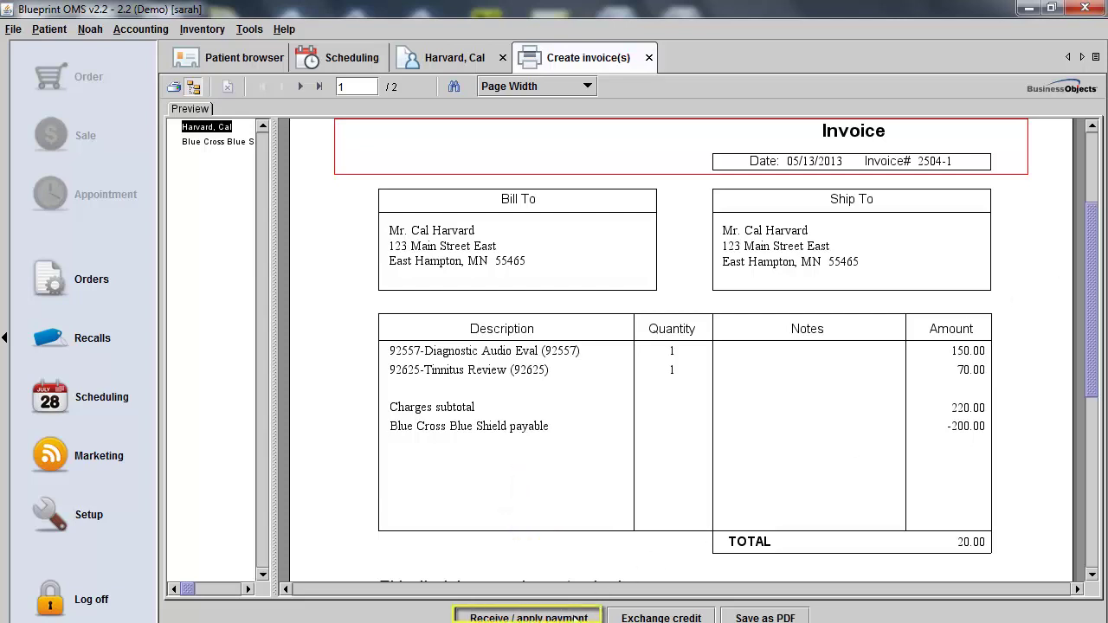
# - Record the patient's 20.00 cash payment with the memo Co-pay, and close the sales receipt
pyautogui.click(574, 617)
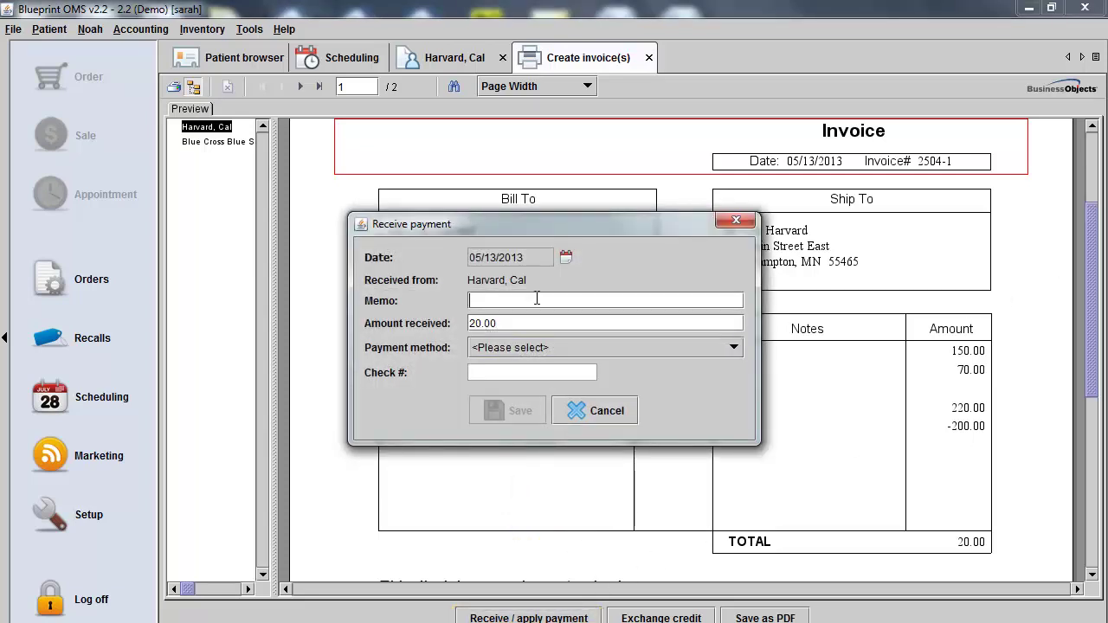
pyautogui.click(537, 299)
pyautogui.write('Co-pay')
pyautogui.click(526, 349)
pyautogui.click(530, 400)
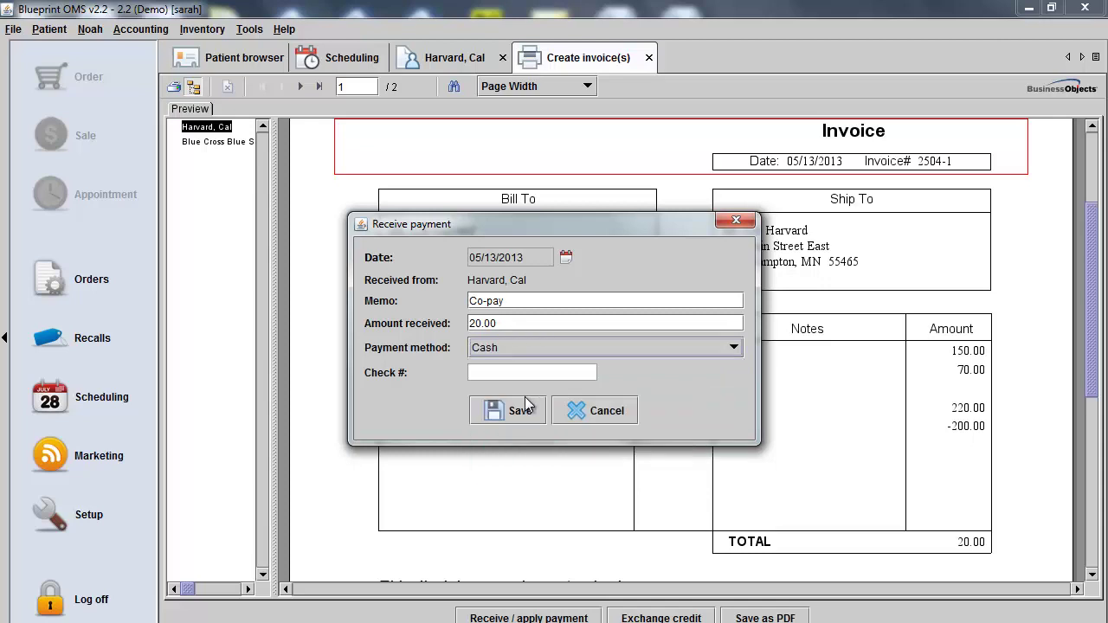
pyautogui.click(518, 410)
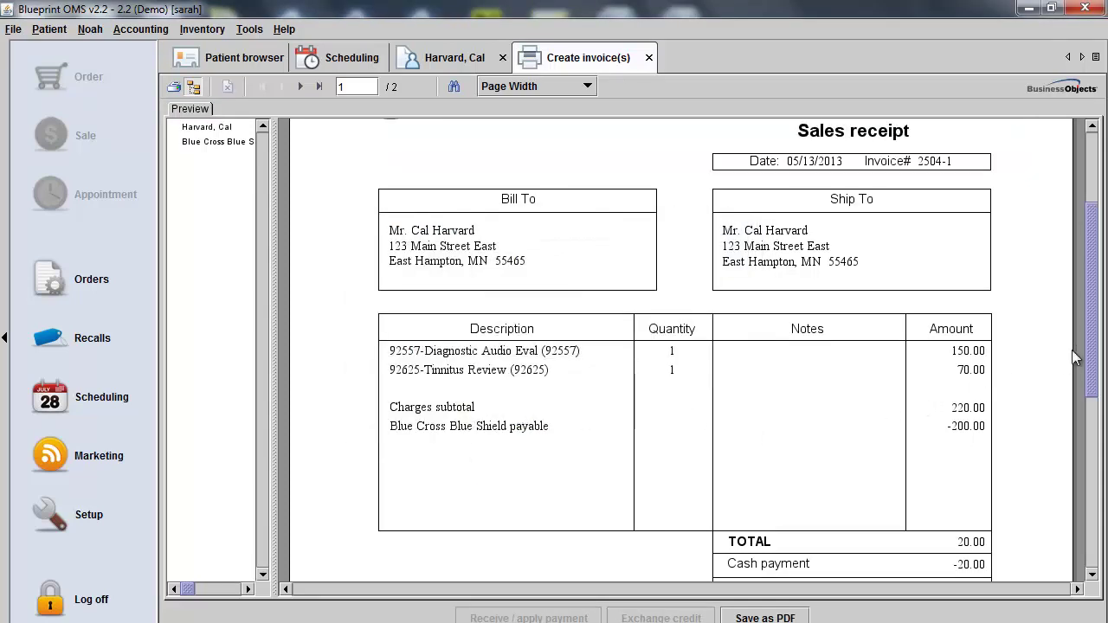
pyautogui.moveTo(1092, 347); pyautogui.dragTo(1095, 223)
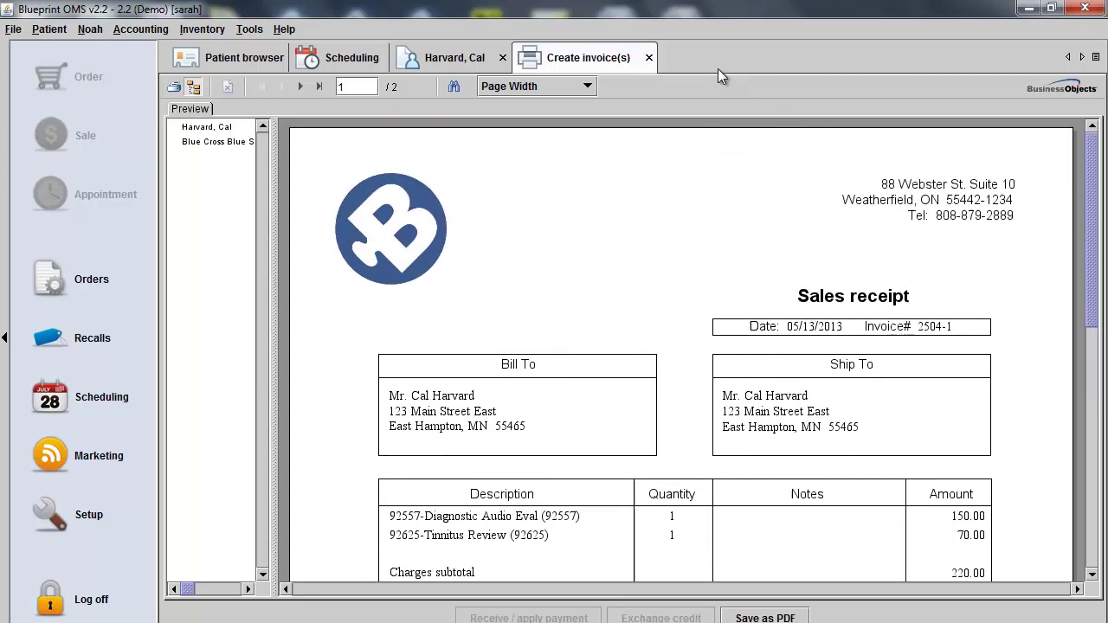
pyautogui.click(648, 57)
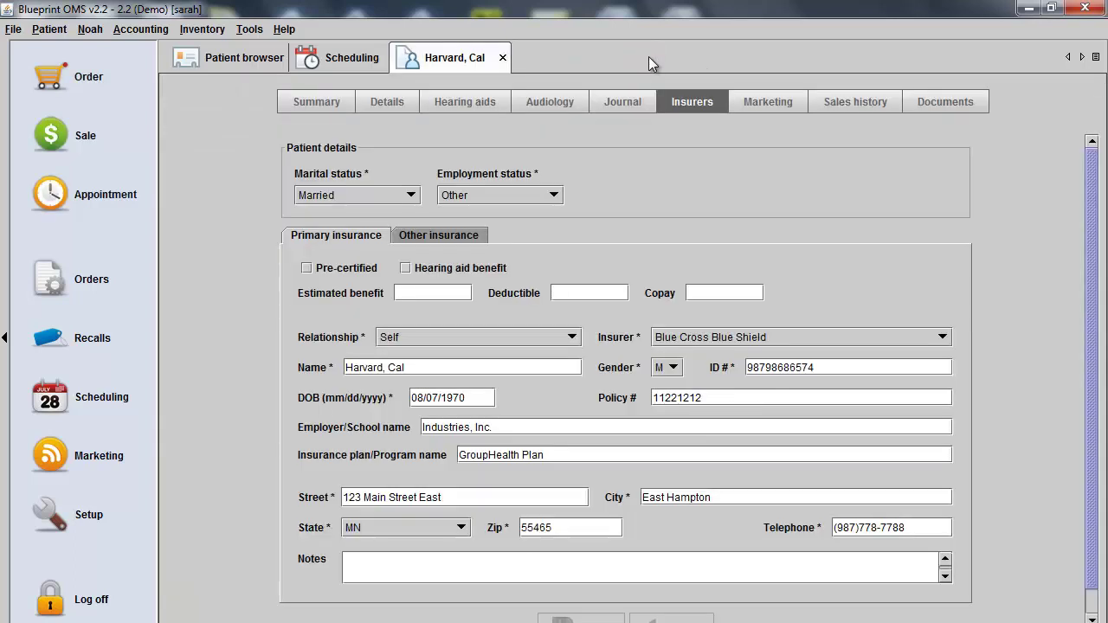
# - Generate an HCFA 1500 form for the sale in the patient's sales history, with diagnosis codes 388.70 and 389.11
pyautogui.click(871, 108)
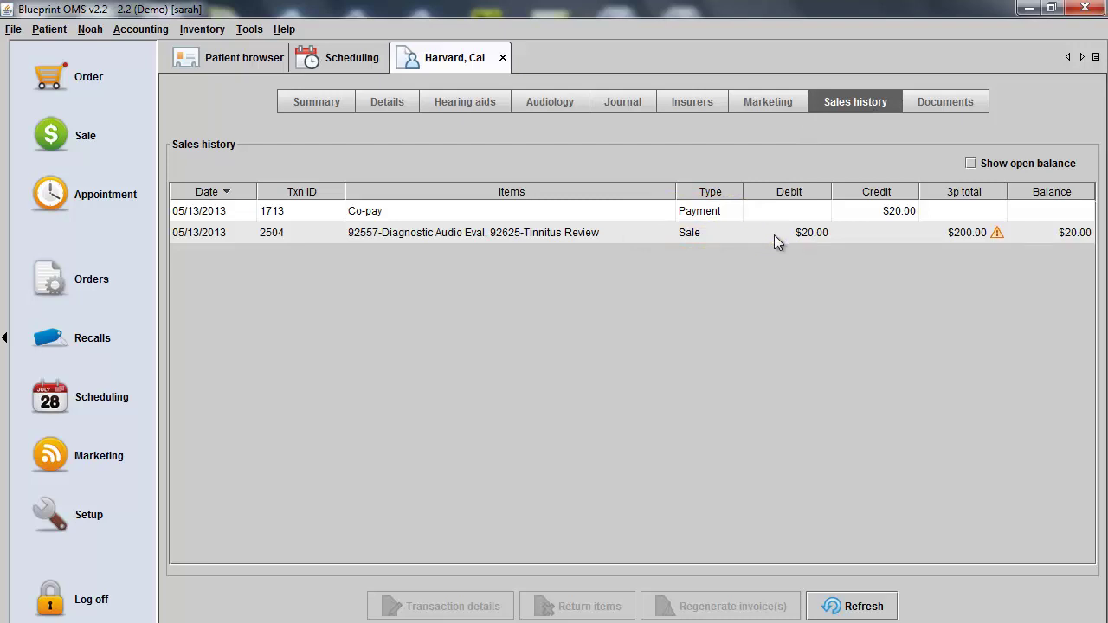
pyautogui.moveTo(961, 243)
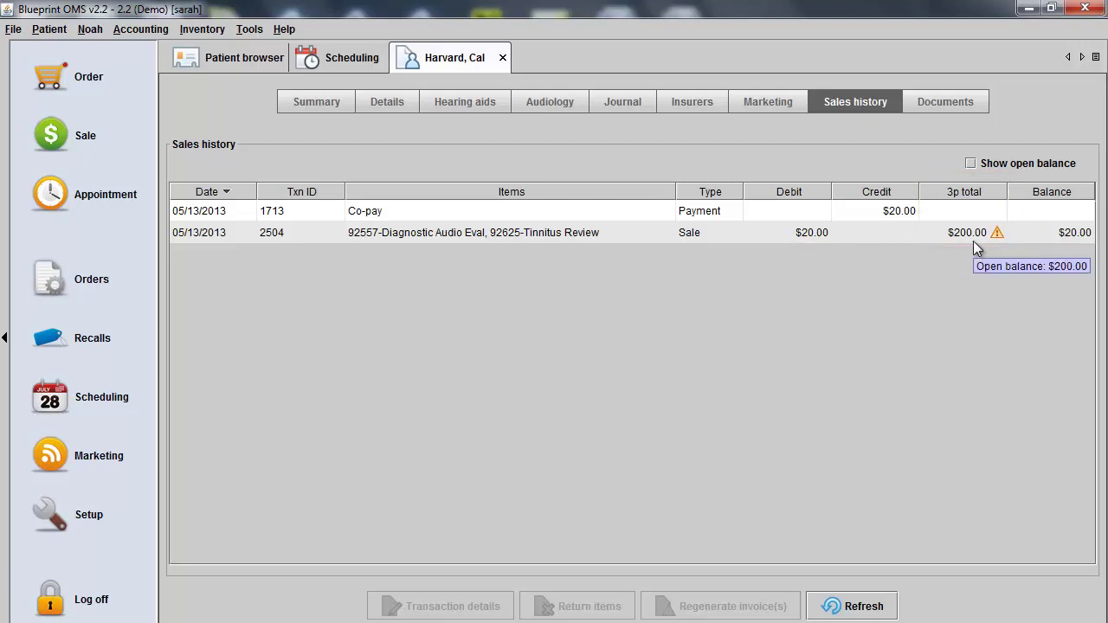
pyautogui.click(793, 232)
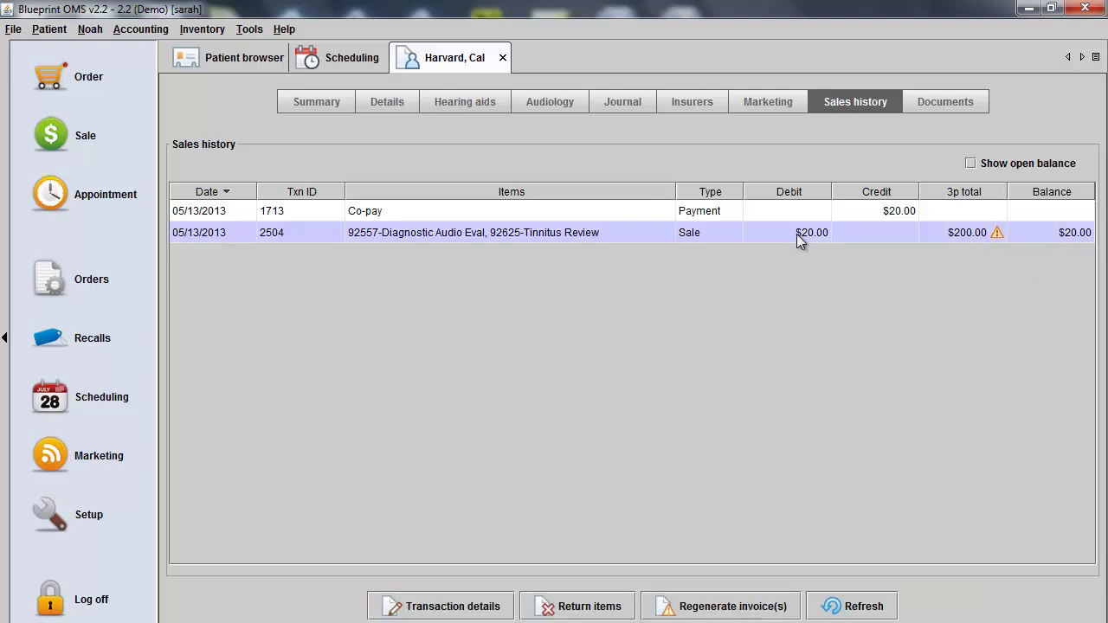
pyautogui.rightClick(800, 234)
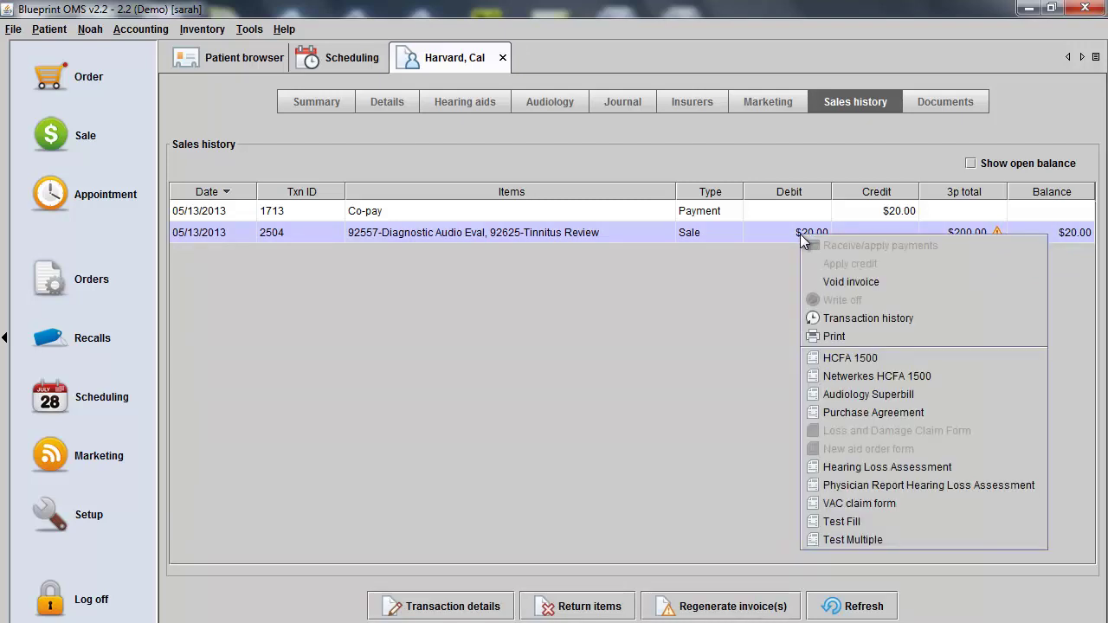
pyautogui.click(870, 358)
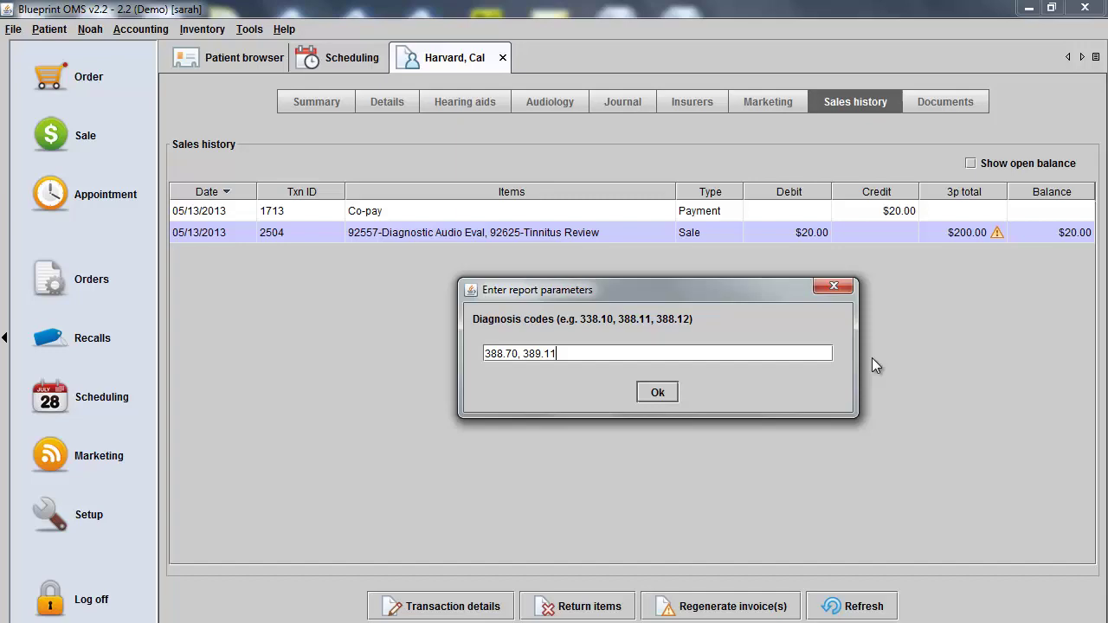
pyautogui.click(658, 393)
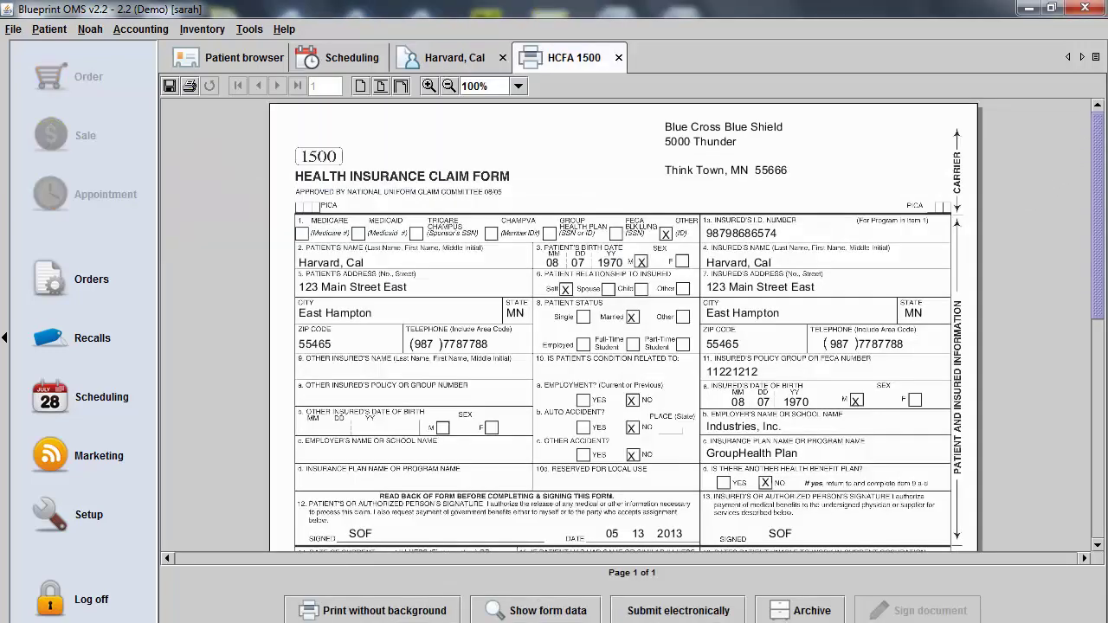
# - Review the HCFA 1500 claim form together with its form data fields, and hide the field list again
pyautogui.moveTo(1102, 143); pyautogui.dragTo(1105, 367)
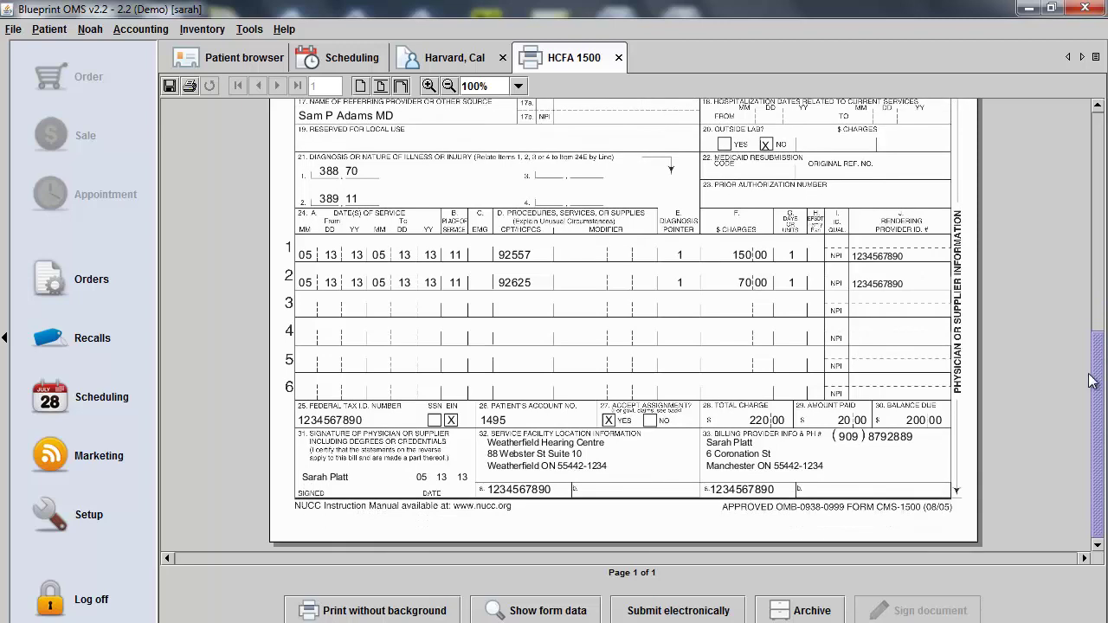
pyautogui.click(574, 612)
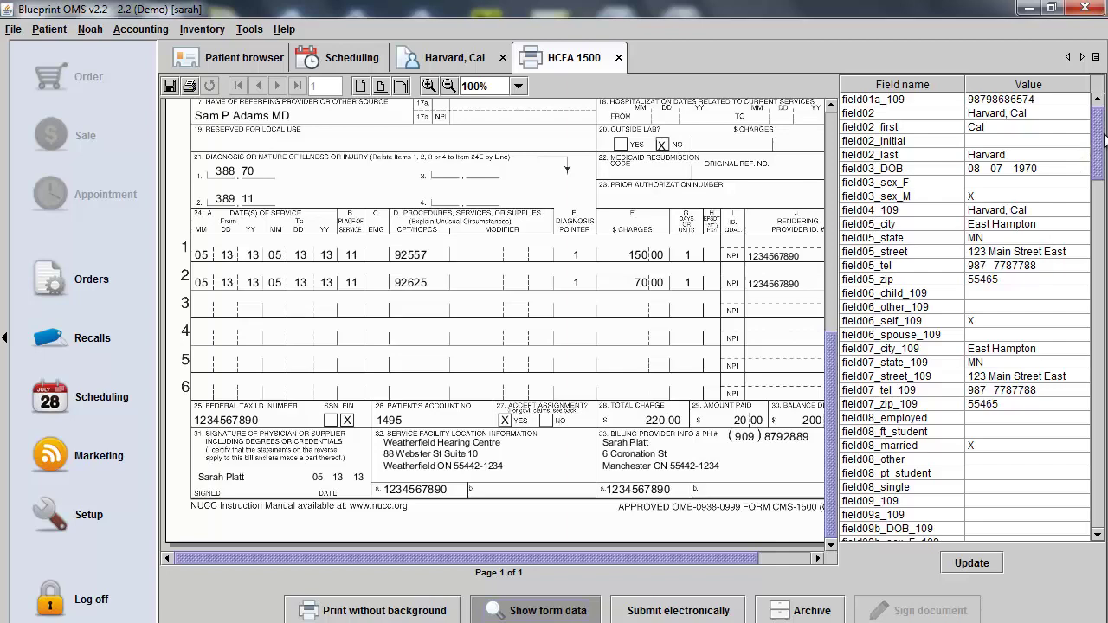
pyautogui.moveTo(1104, 142); pyautogui.dragTo(1092, 210)
pyautogui.moveTo(838, 419); pyautogui.dragTo(851, 201)
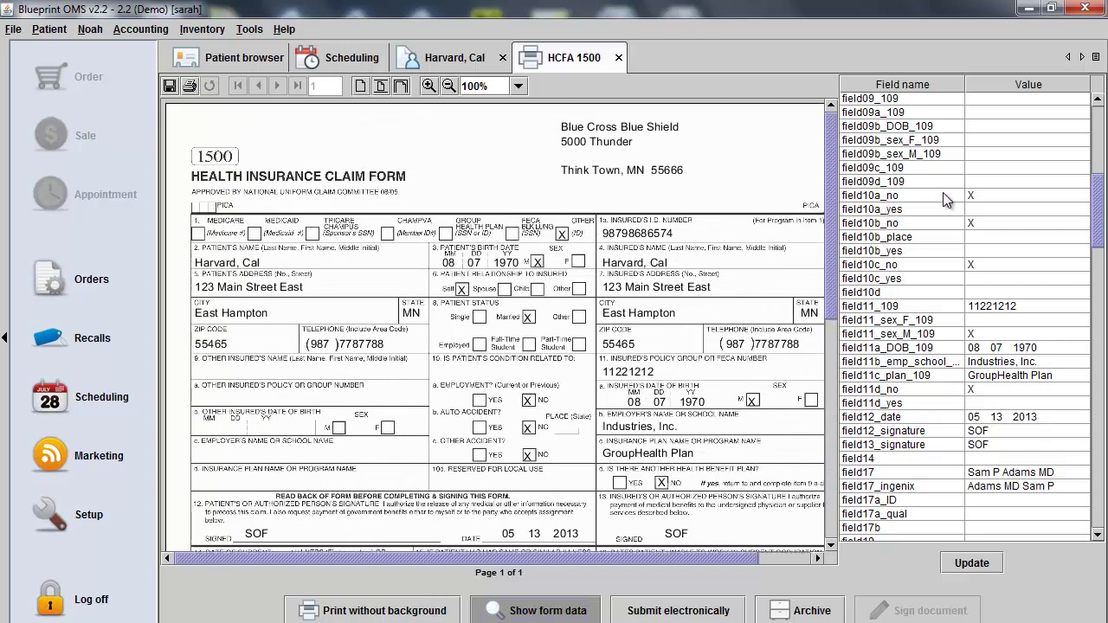
pyautogui.click(971, 563)
pyautogui.click(547, 610)
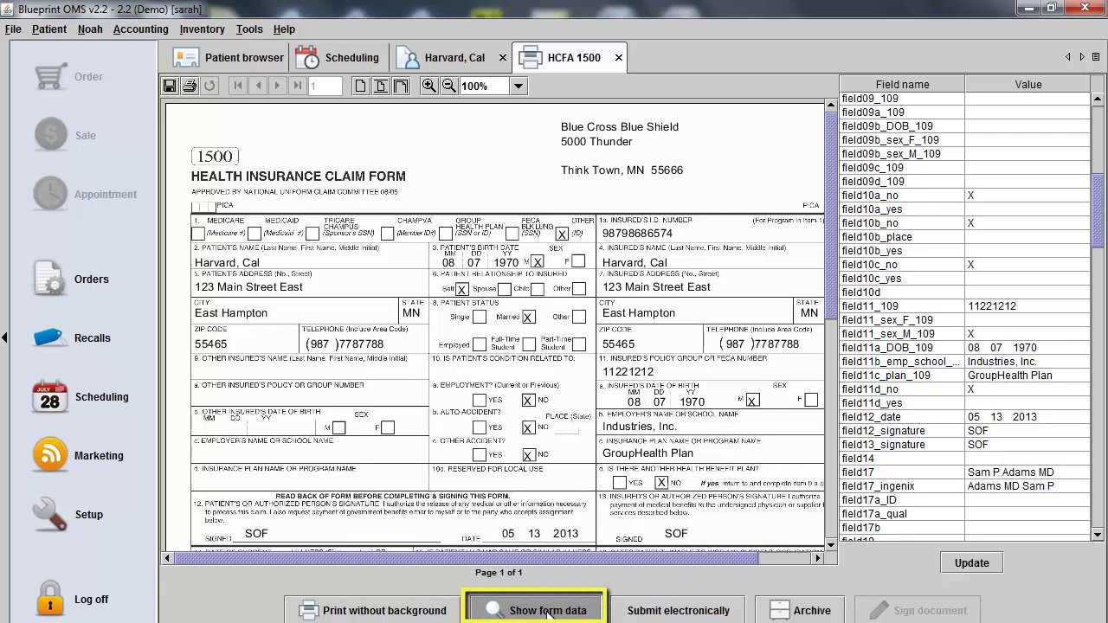
pyautogui.click(547, 610)
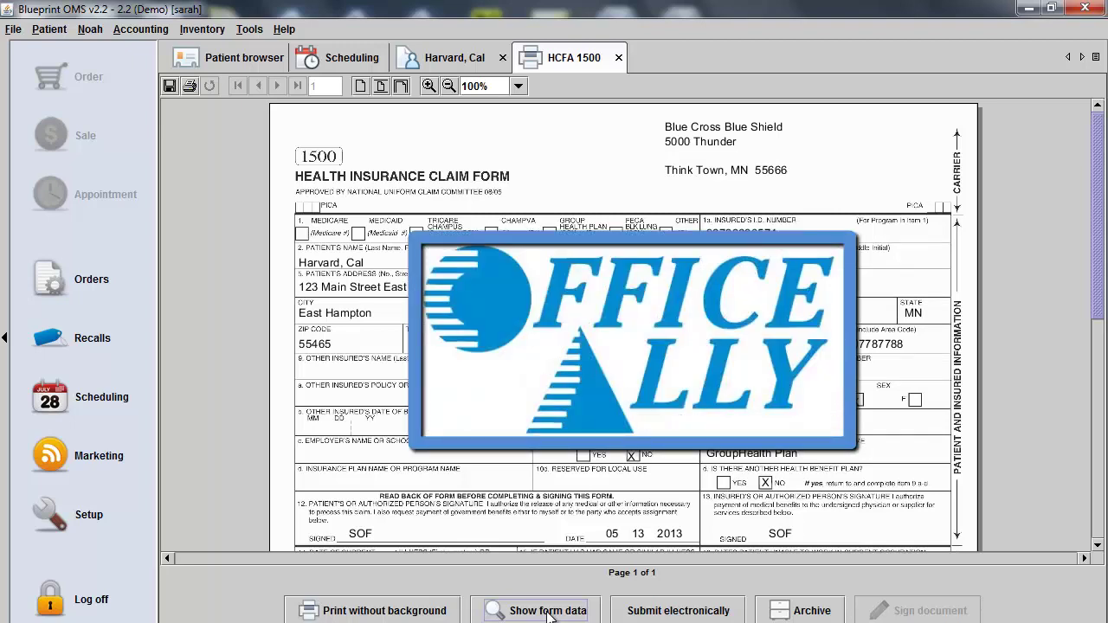
# - Submit the HCFA 1500 claim electronically and close the form
pyautogui.click(669, 611)
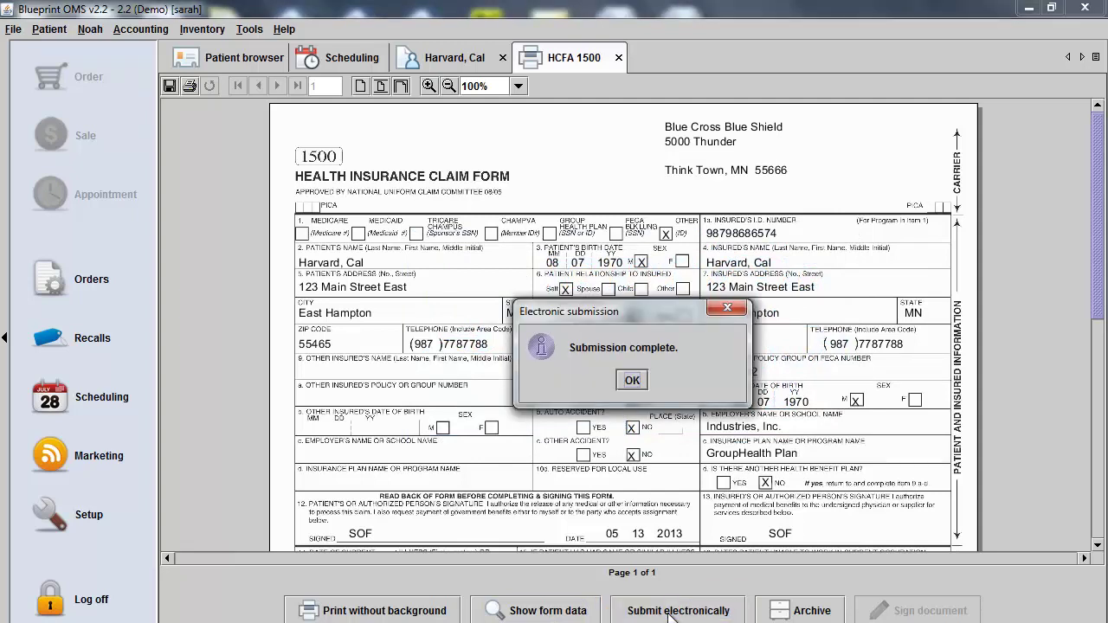
pyautogui.click(632, 380)
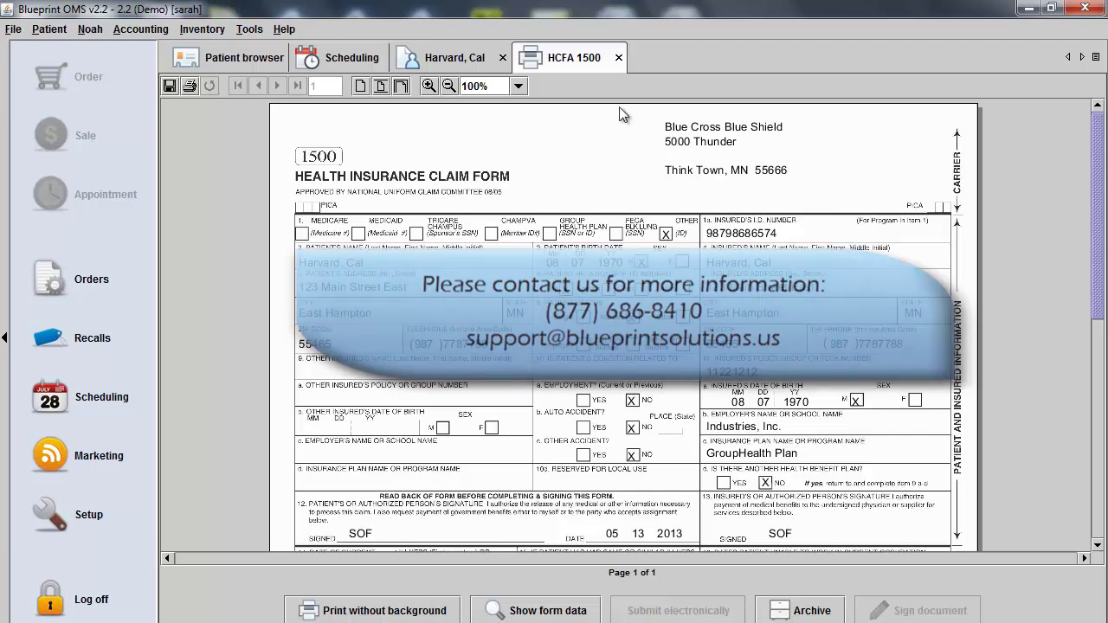
pyautogui.click(619, 58)
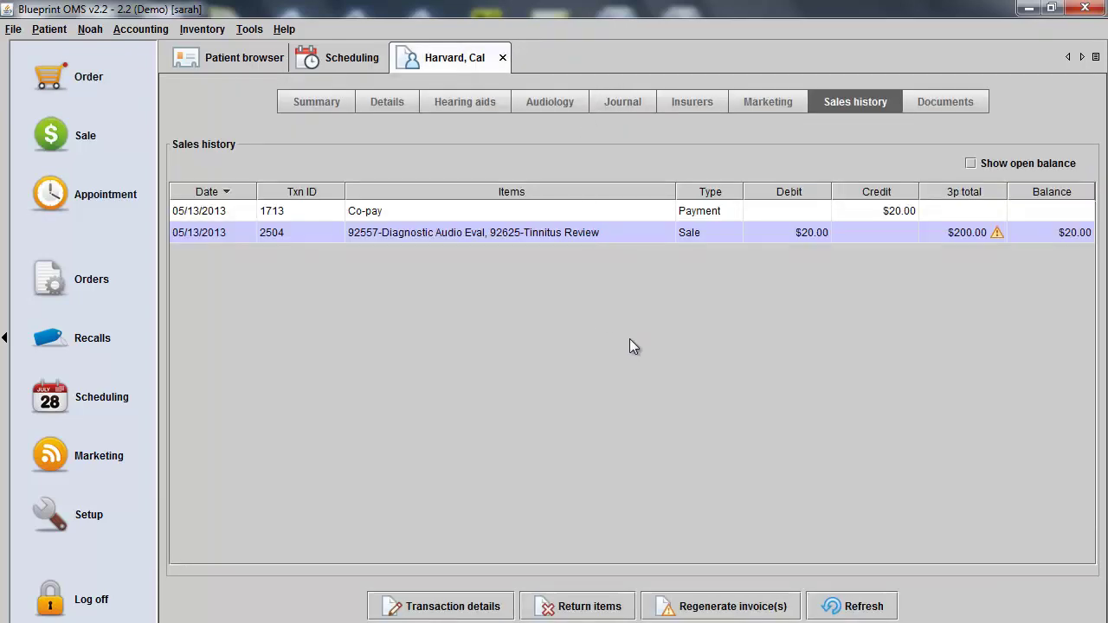
# - Start a third-party payment entry for the insurer Blue Cross Blue Shield
pyautogui.click(157, 29)
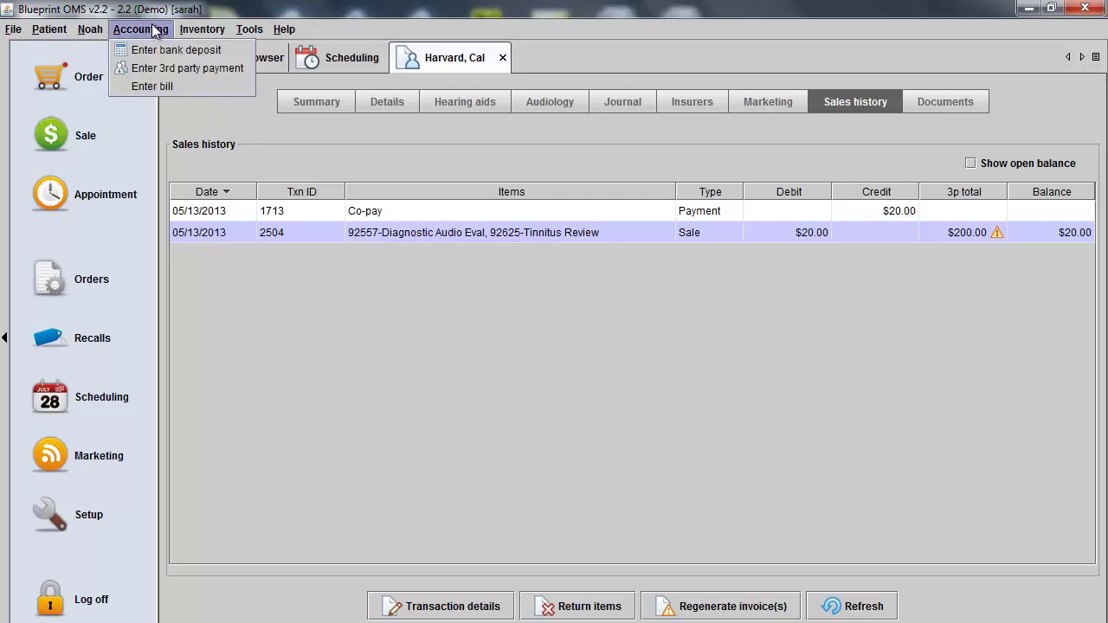
pyautogui.click(155, 69)
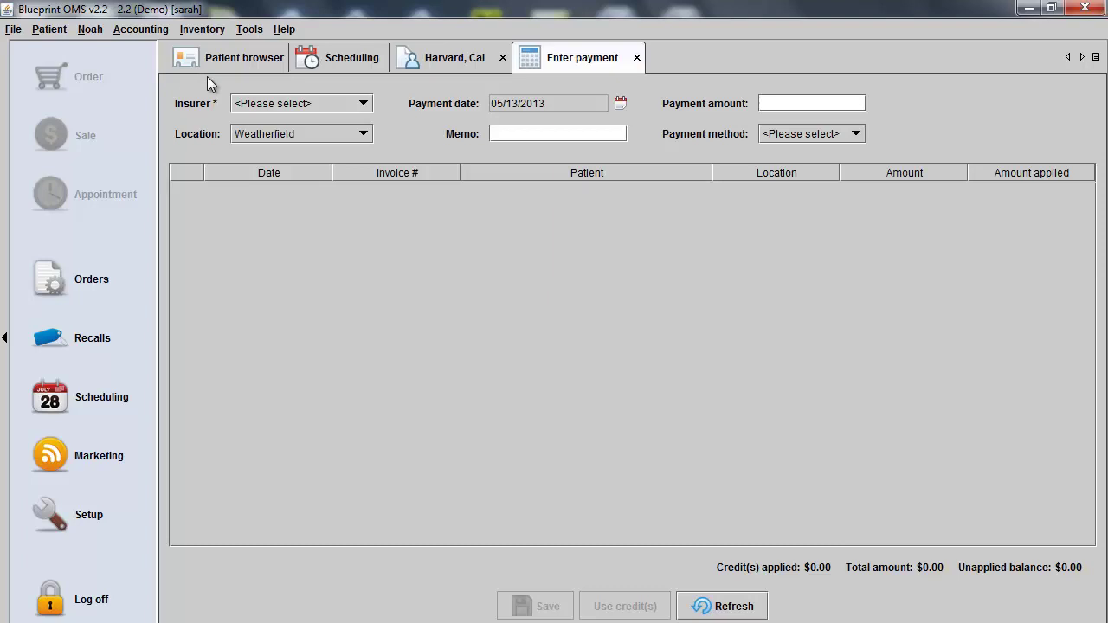
pyautogui.click(349, 104)
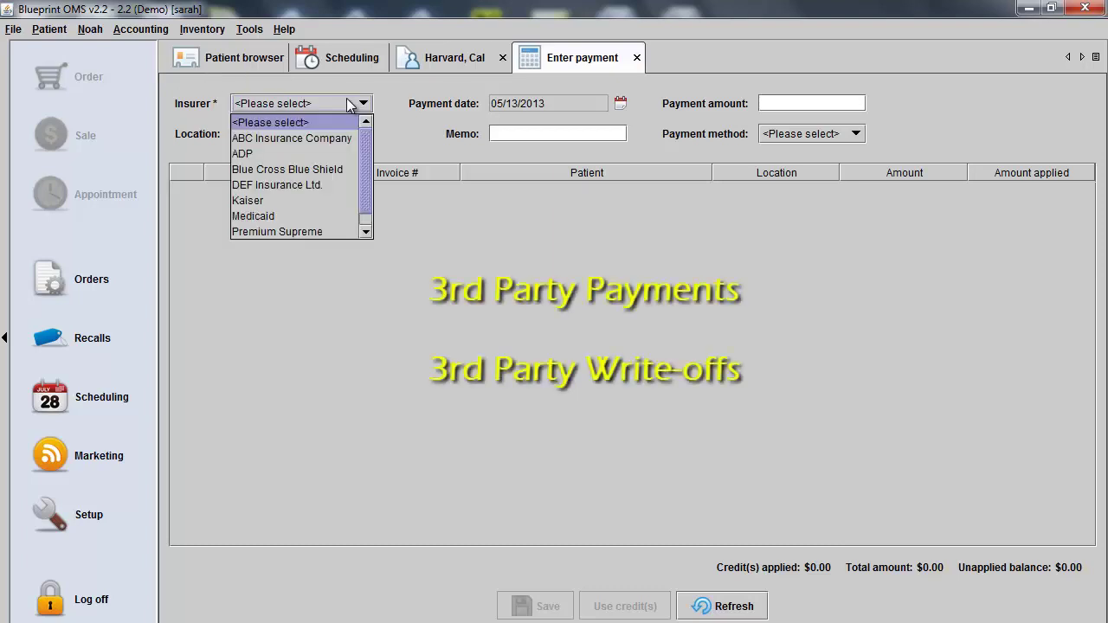
pyautogui.click(335, 169)
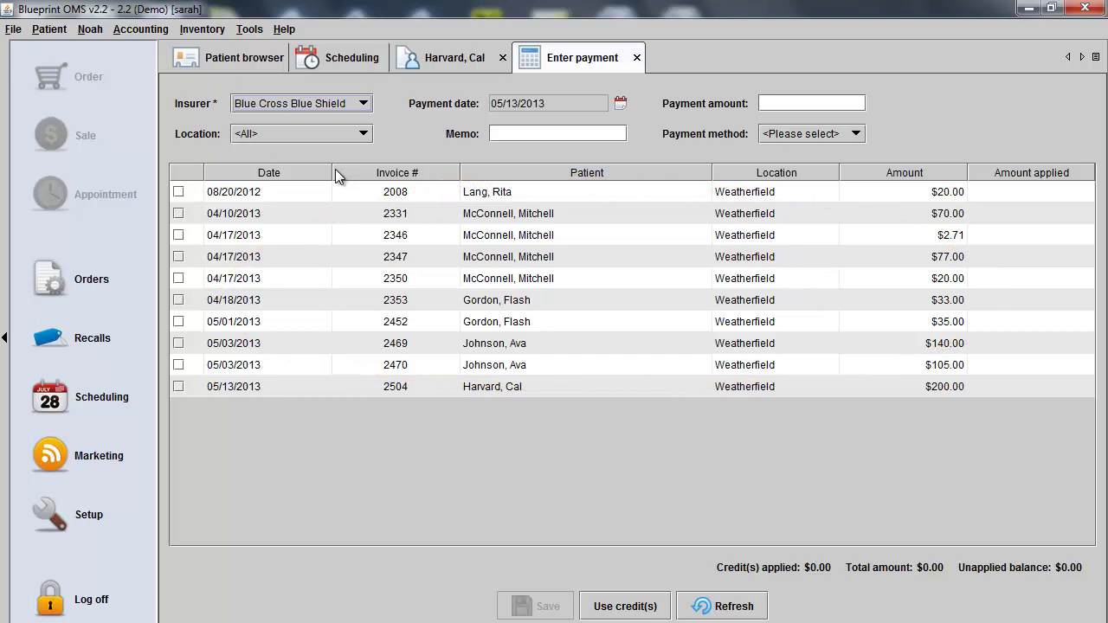
# - Write off 7.00 on 92557-Diagnostic Audio Eval and 25 on 92625-Tinnitus Review for the patient's 05/13/2013 invoice, creating the credit
pyautogui.click(502, 387)
pyautogui.rightClick(503, 391)
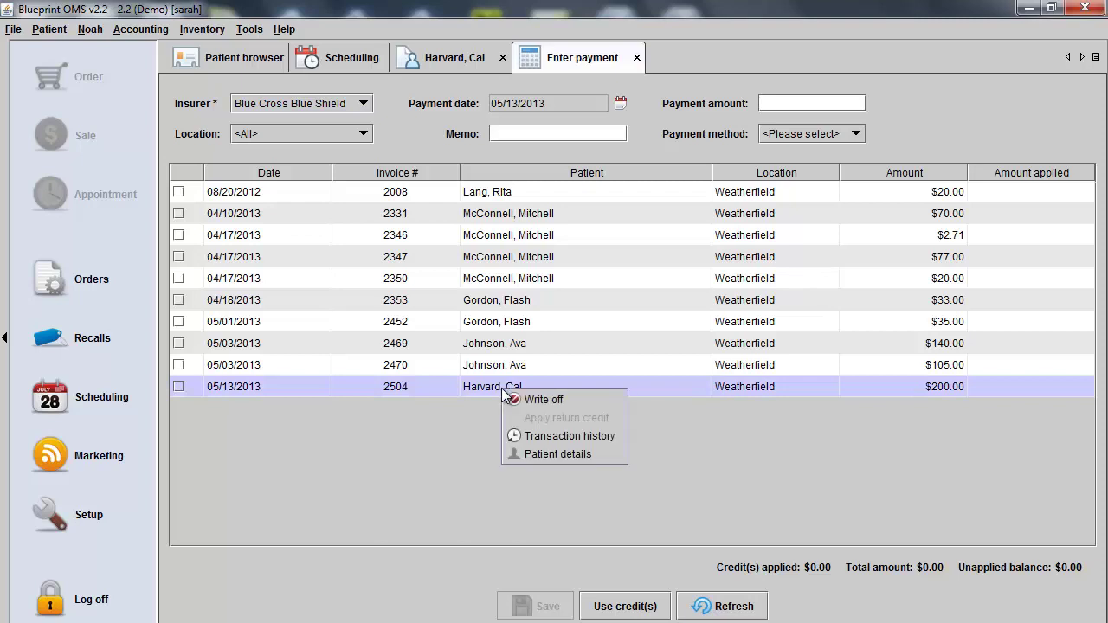
pyautogui.click(594, 401)
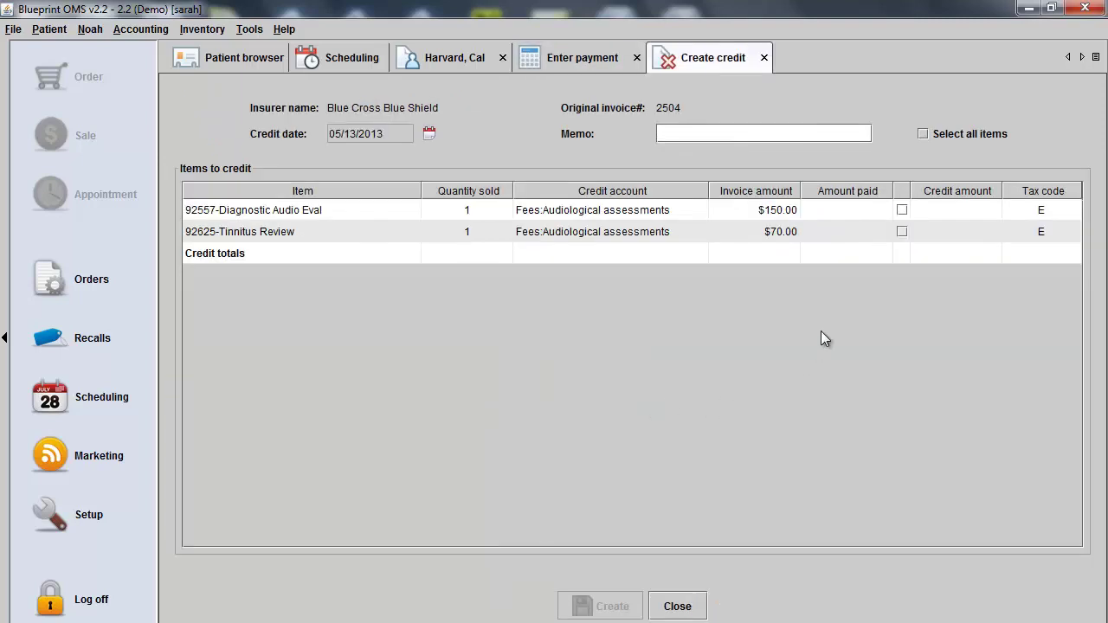
pyautogui.click(953, 212)
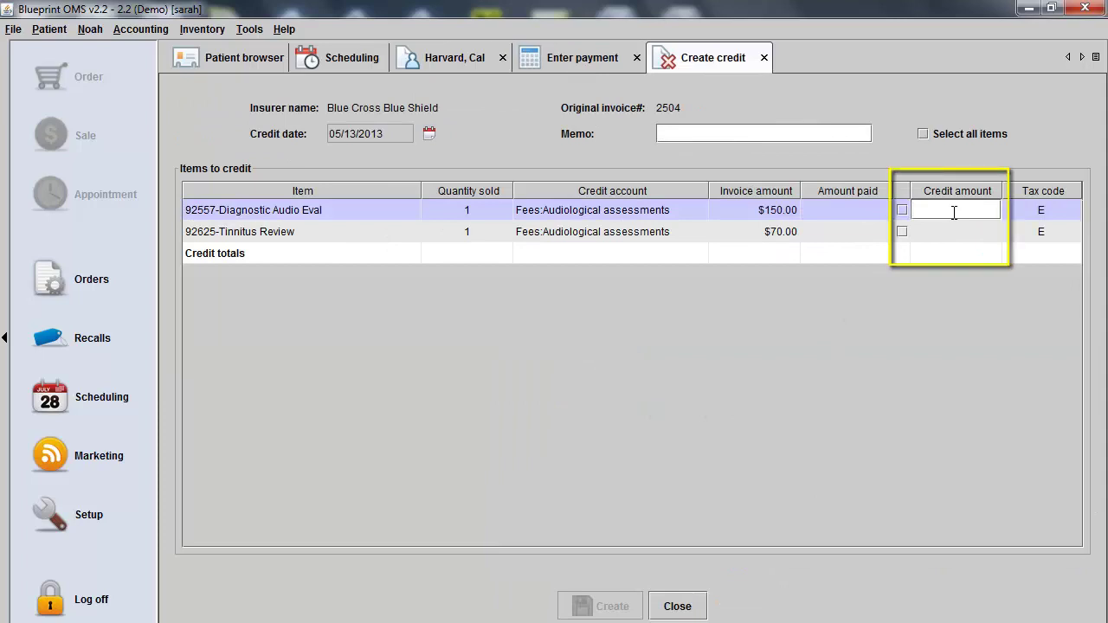
pyautogui.write('7.00')
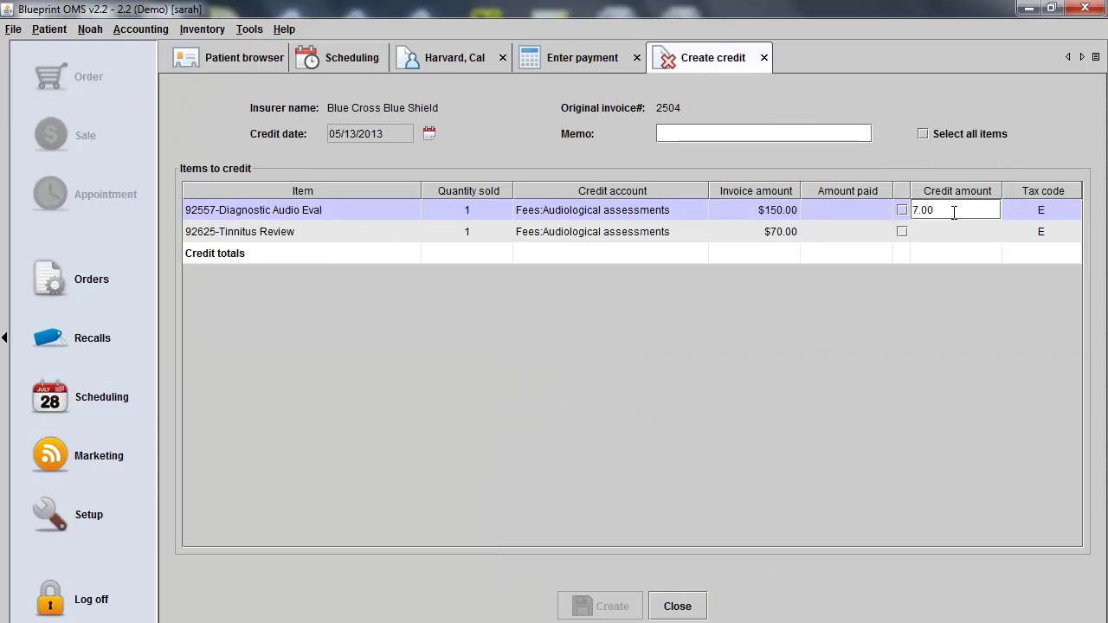
pyautogui.click(953, 232)
pyautogui.write('2')
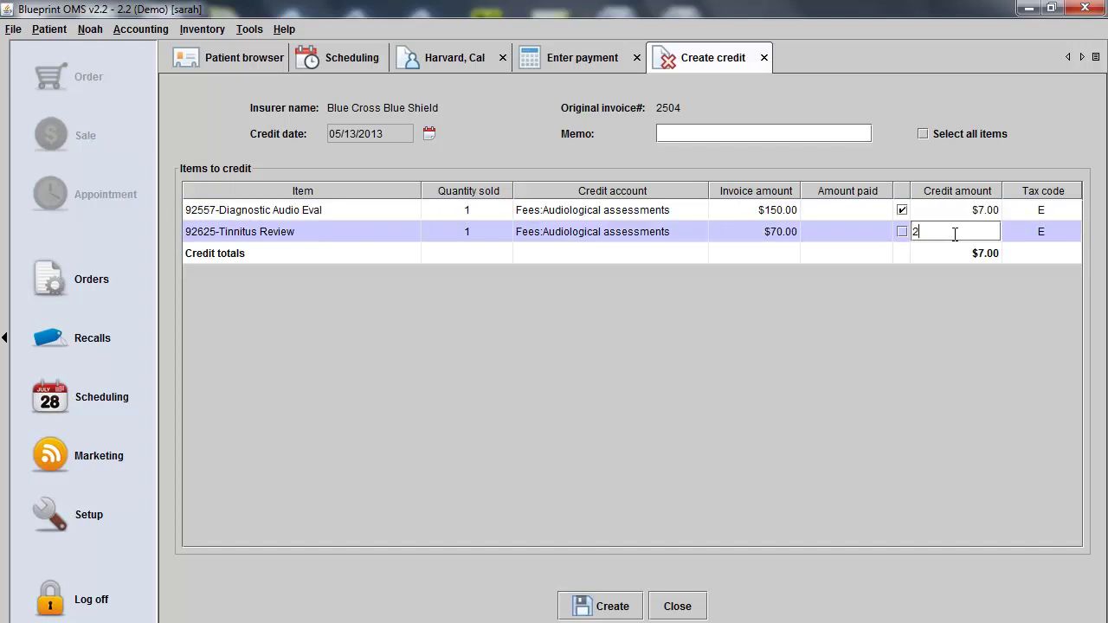
pyautogui.write('5')
pyautogui.press('Return')
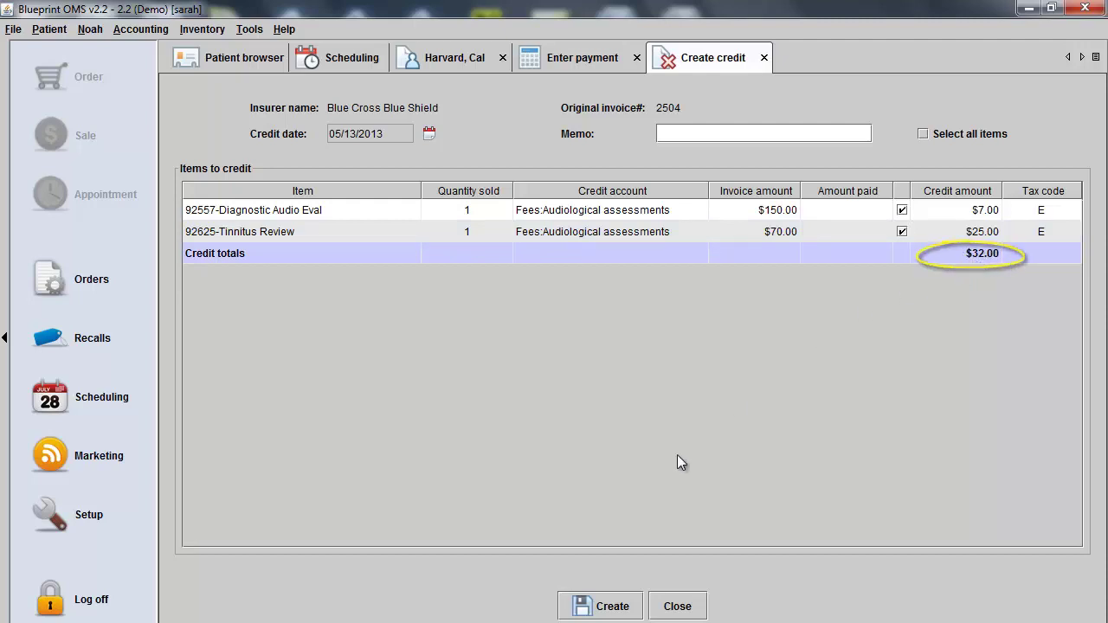
pyautogui.click(606, 612)
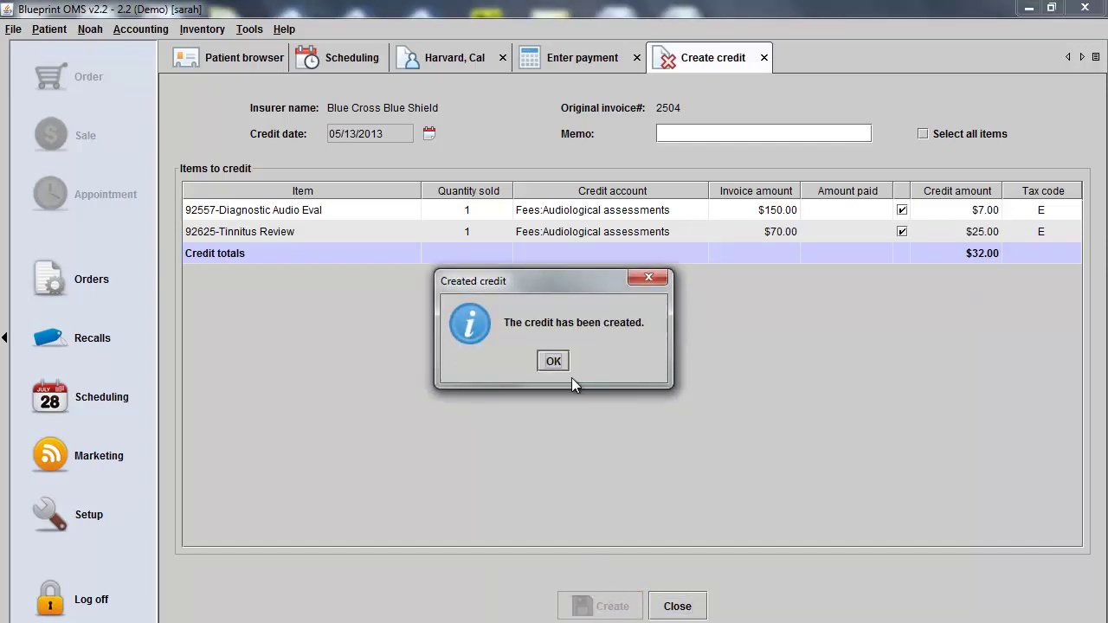
pyautogui.click(560, 361)
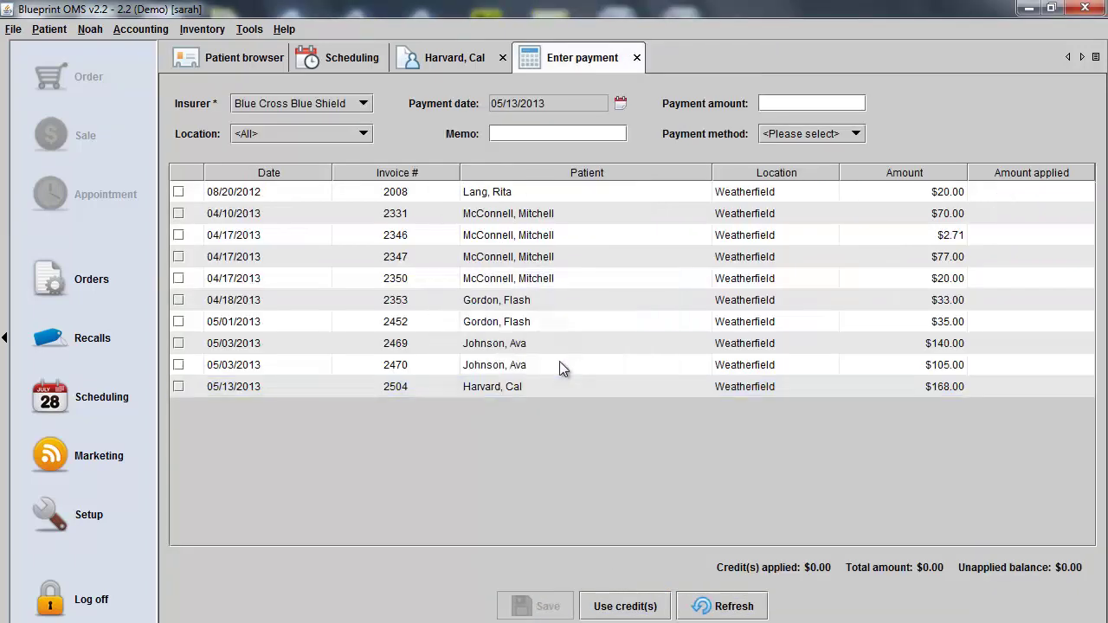
# - Enter the insurer's payment amount of 100 with payment method Check and memo 90987876
pyautogui.click(916, 388)
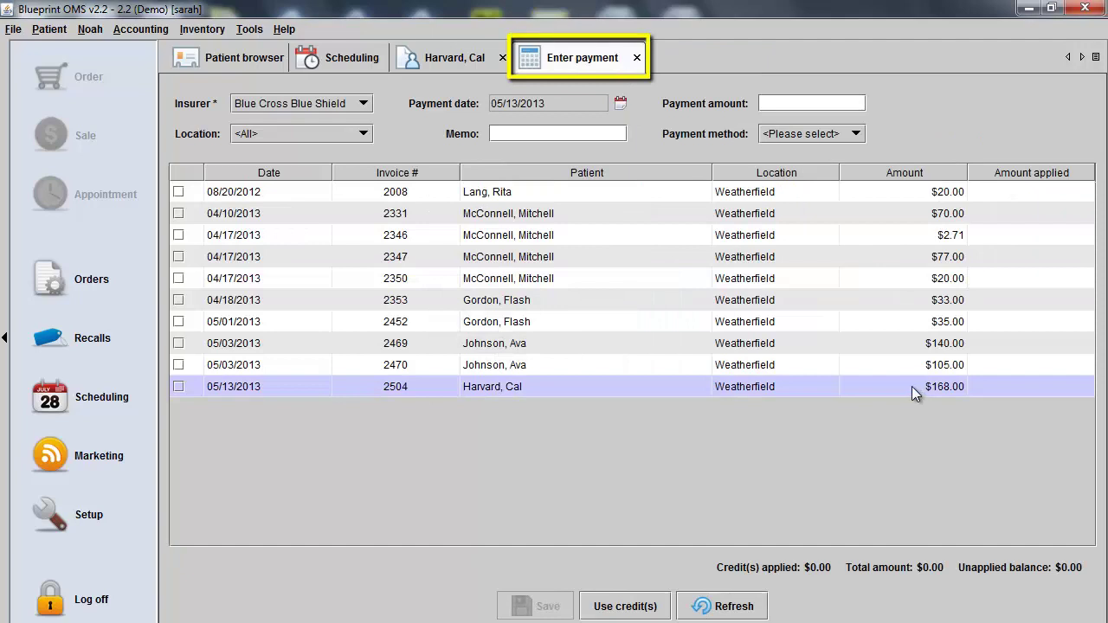
pyautogui.click(811, 102)
pyautogui.write('100')
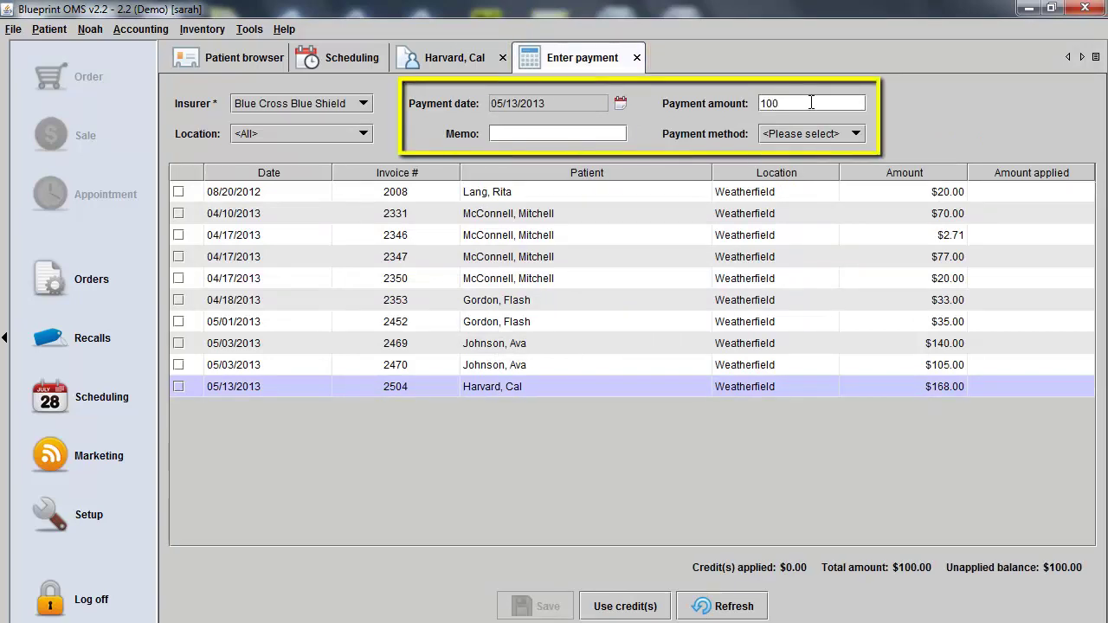
pyautogui.click(832, 135)
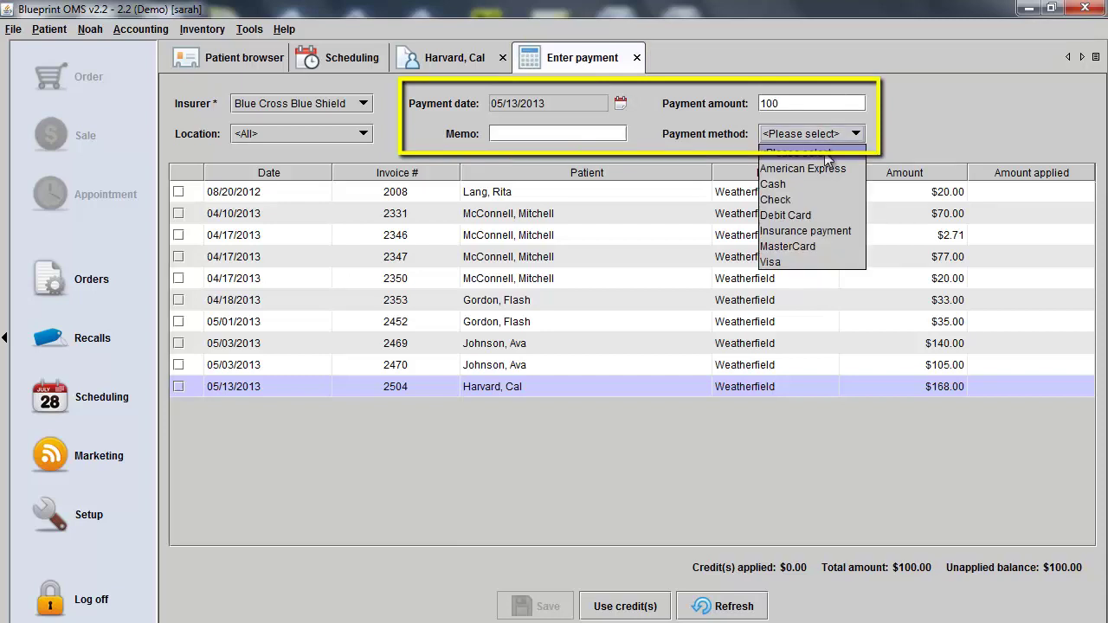
pyautogui.click(828, 195)
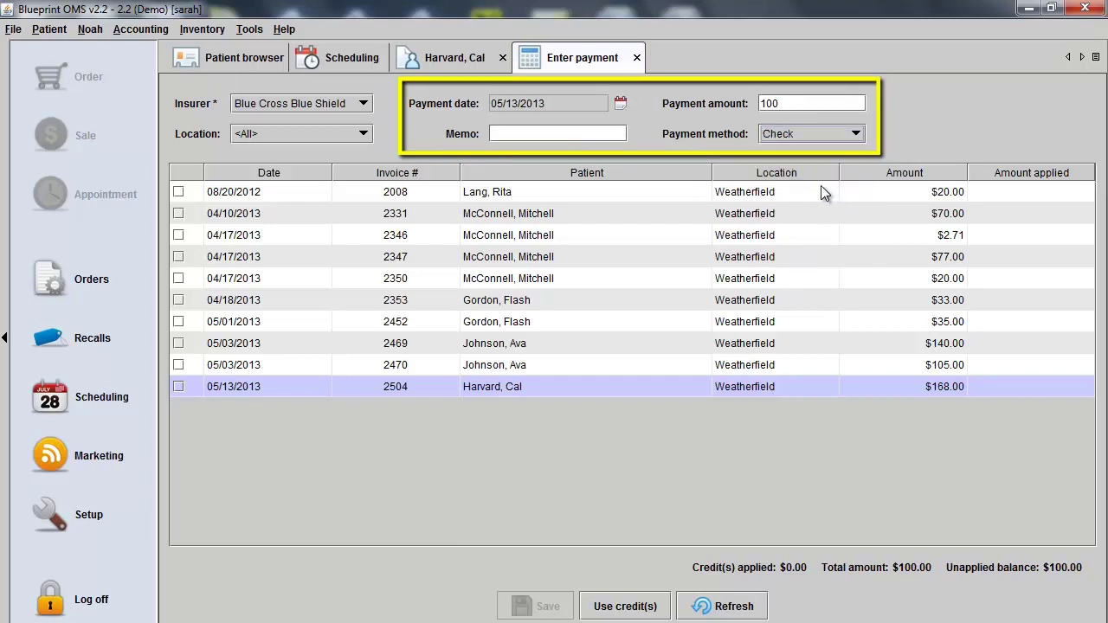
pyautogui.click(616, 133)
pyautogui.write('90987876')
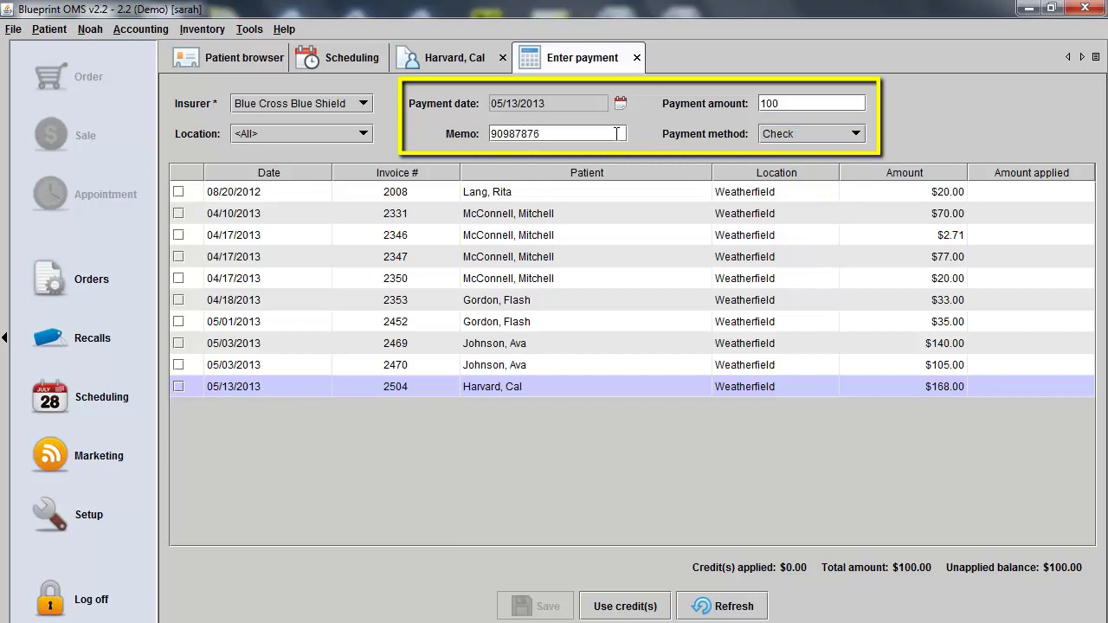
# - Select the patient's 05/13/2013 invoice for payment and set its applied amount to 100
pyautogui.click(179, 387)
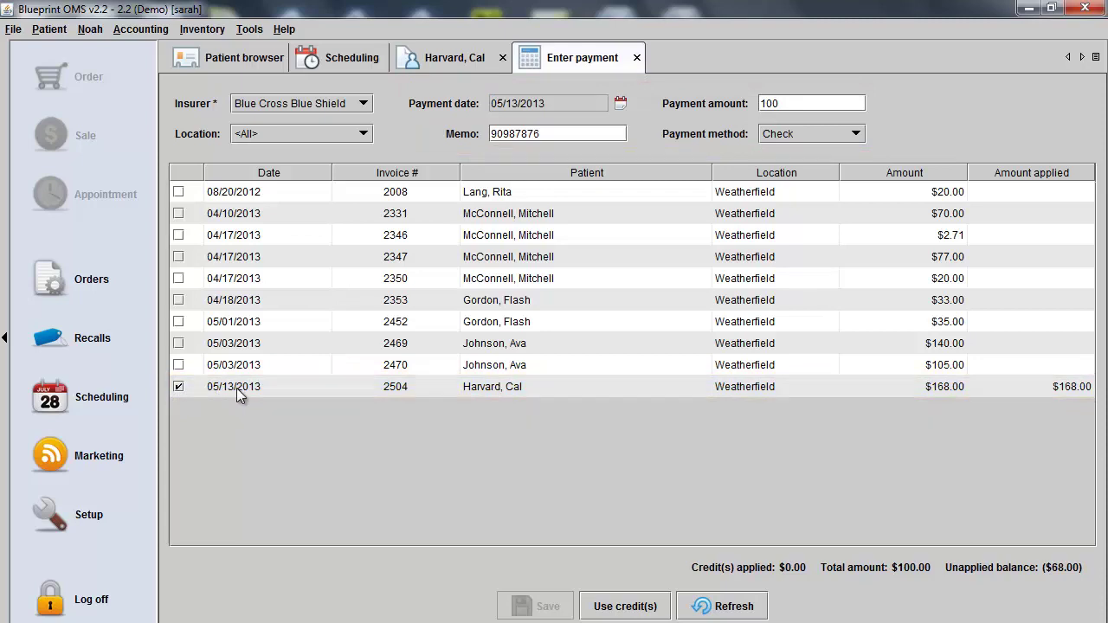
pyautogui.doubleClick(1052, 388)
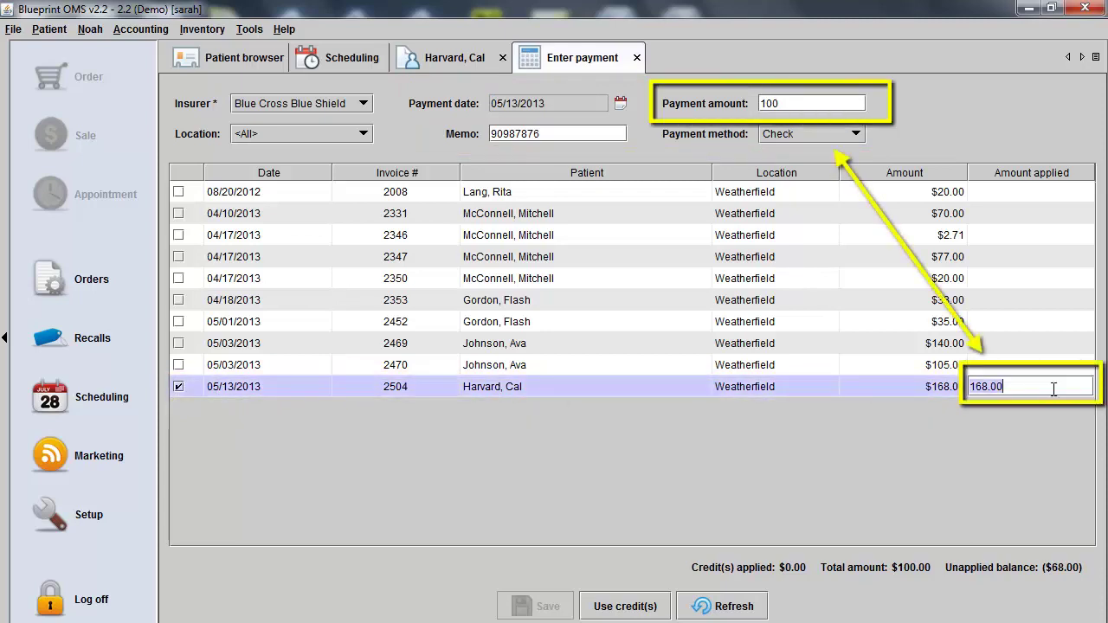
pyautogui.press('BackSpace')
pyautogui.press('BackSpace')
pyautogui.press('BackSpace')
pyautogui.press('BackSpace')
pyautogui.press('BackSpace')
pyautogui.press('BackSpace')
pyautogui.write('100')
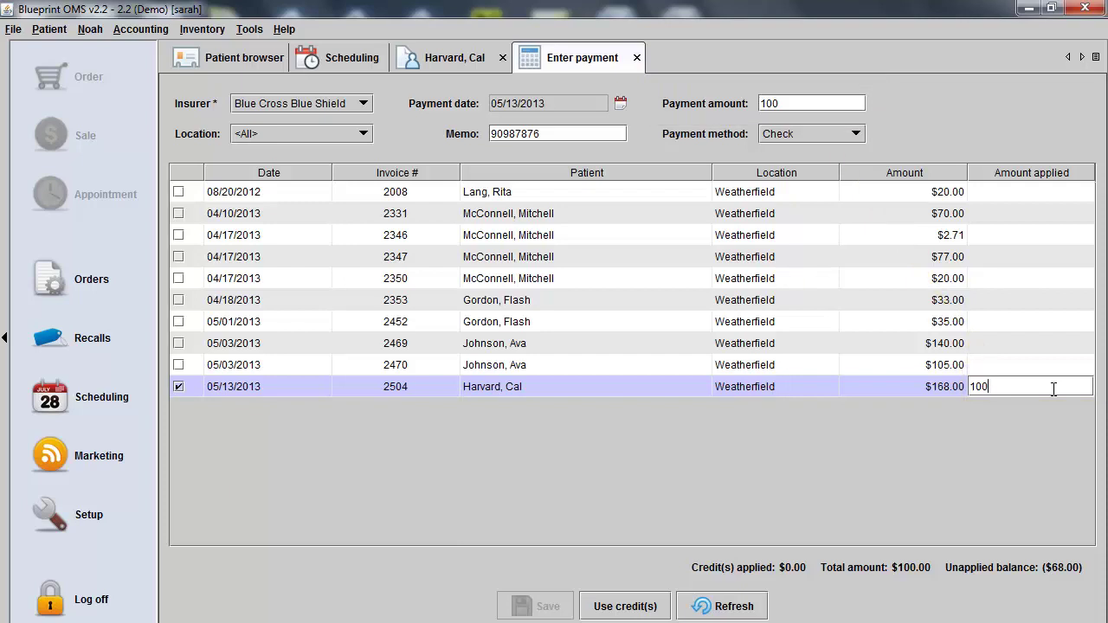
pyautogui.press('Return')
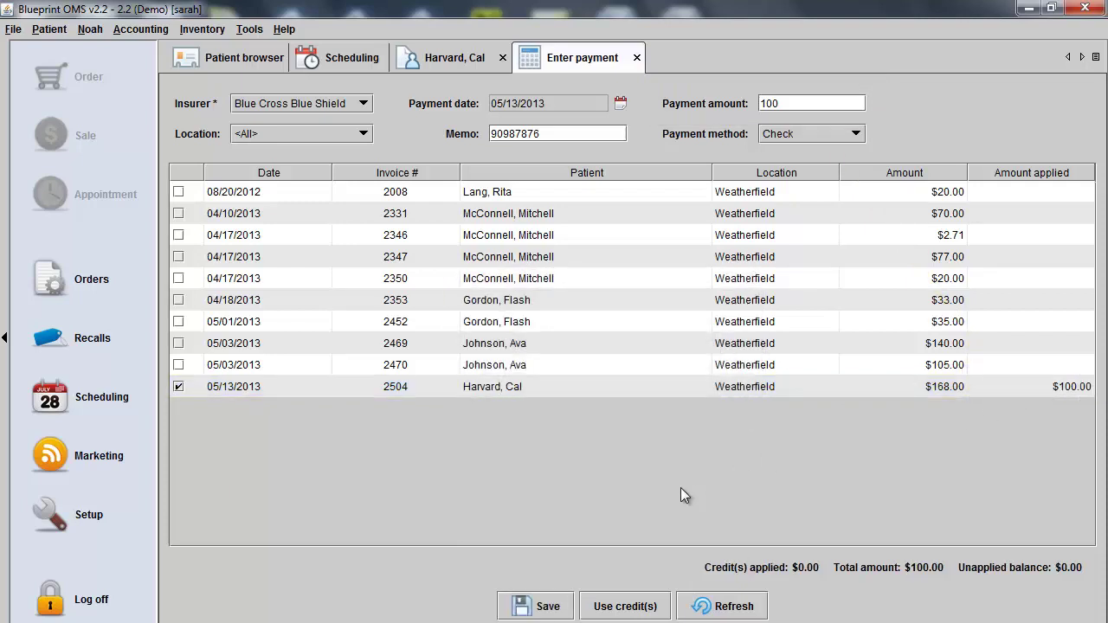
# - Save the insurer payment for the Weatherfield location and close the payment entry
pyautogui.click(554, 607)
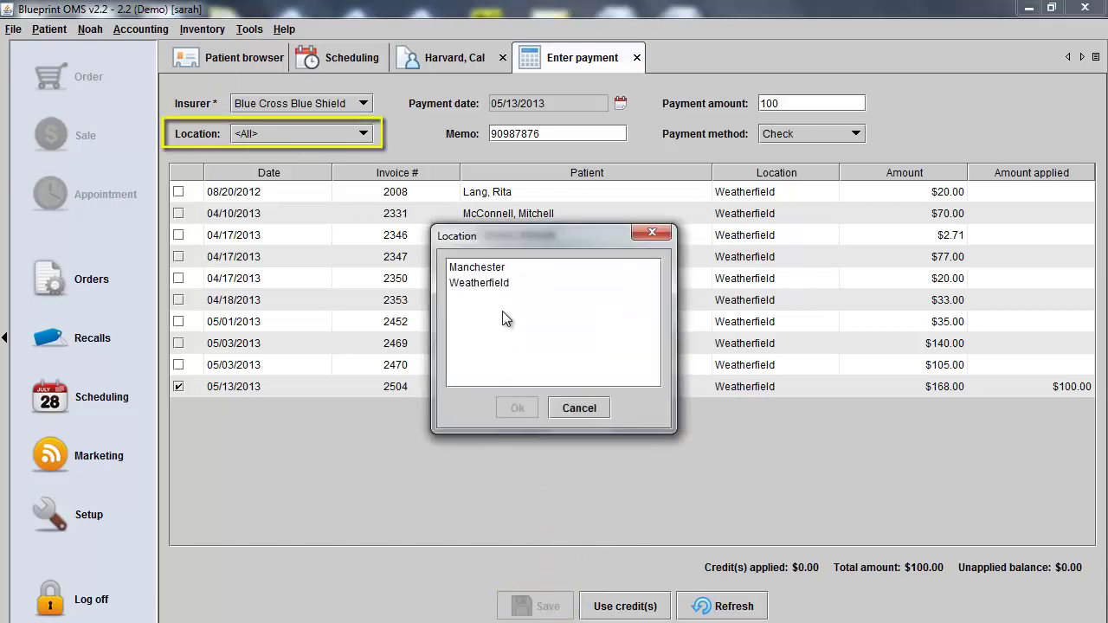
pyautogui.click(501, 284)
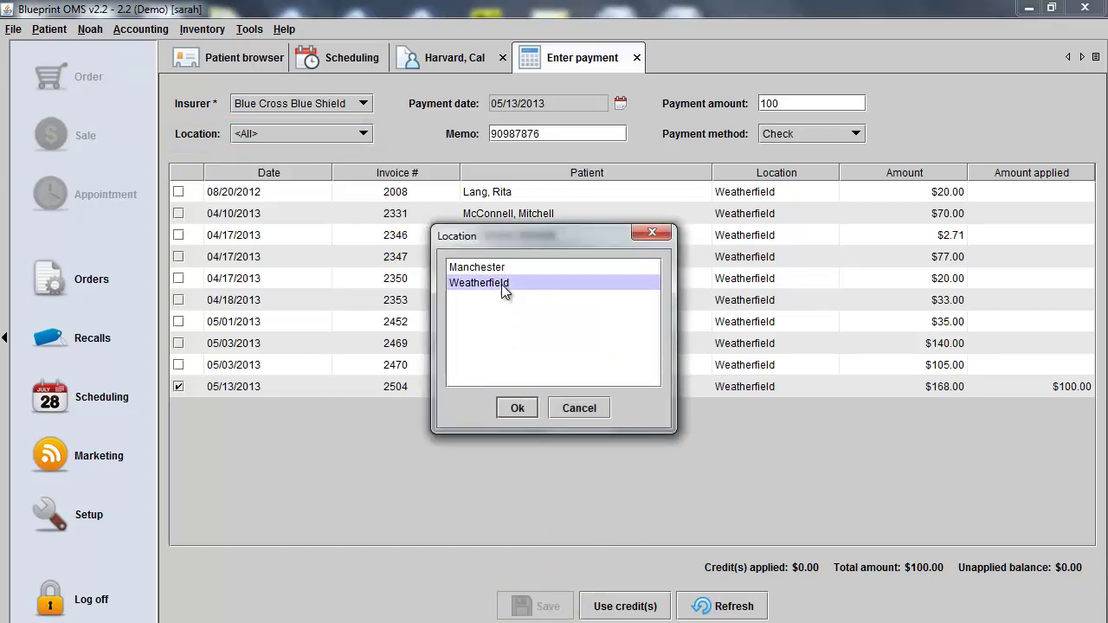
pyautogui.click(522, 413)
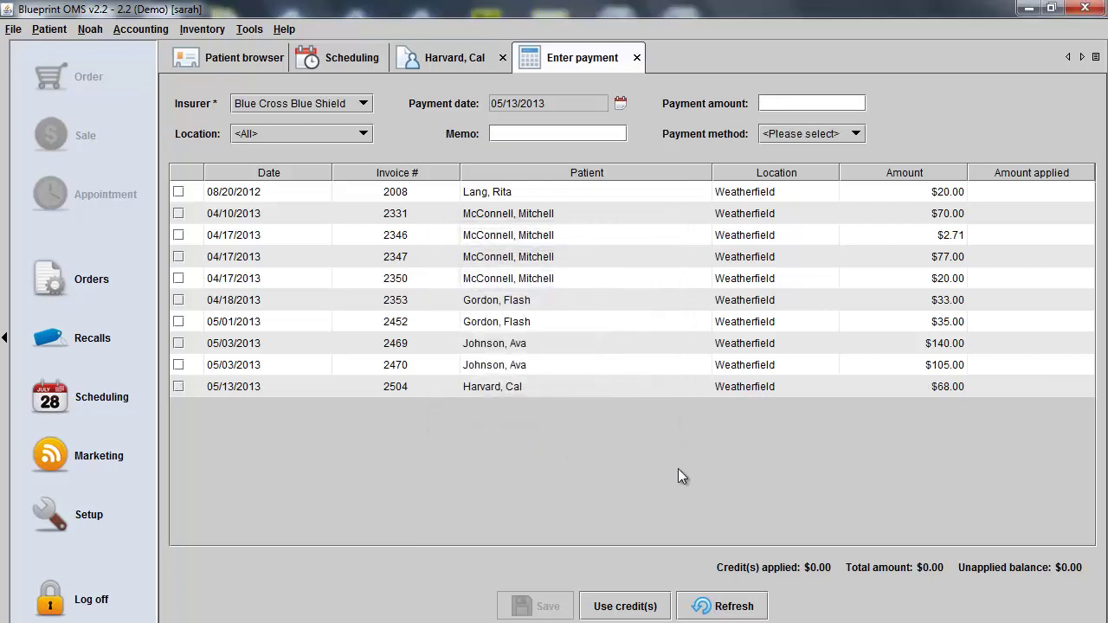
pyautogui.click(912, 392)
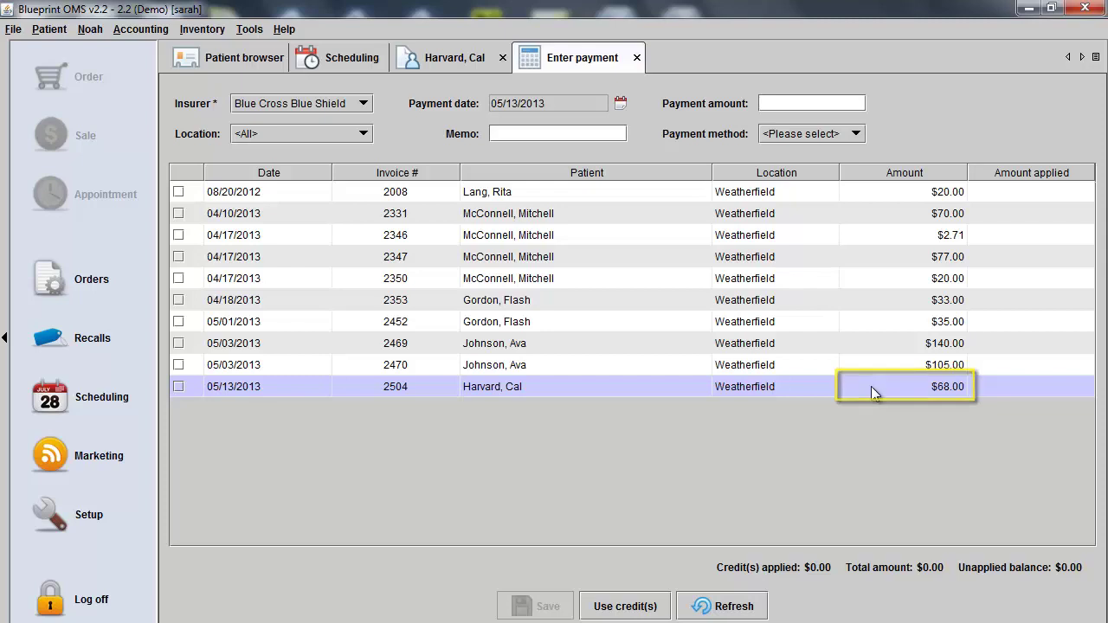
pyautogui.click(637, 58)
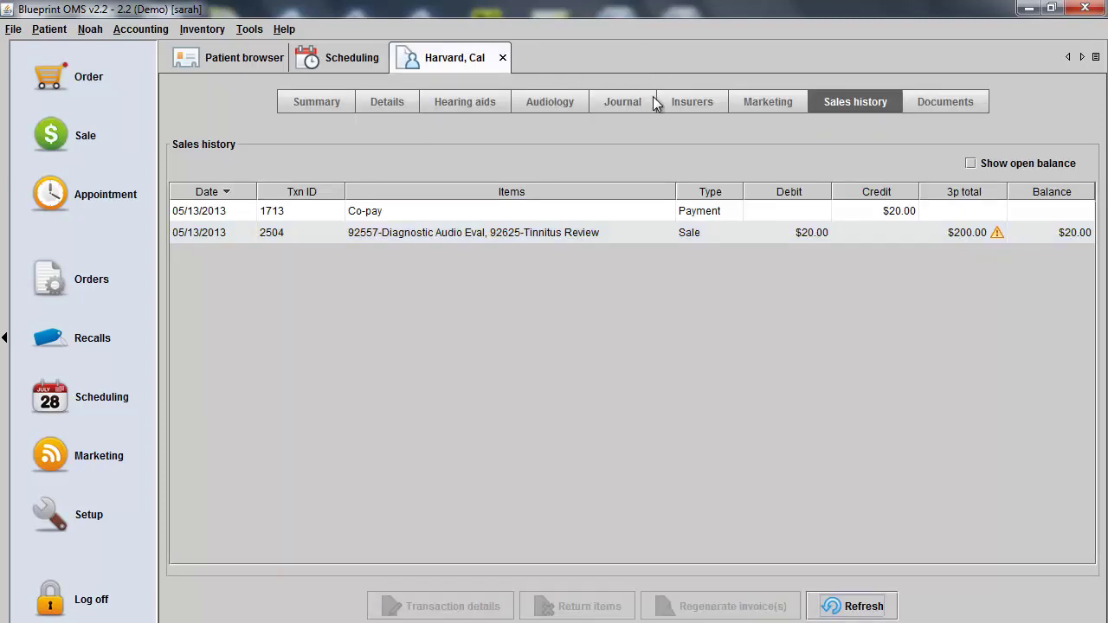
# - Set Blue Cross Blue Shield's covered amount to 132 on the patient's 05/13/2013 sale and regenerate its invoices
pyautogui.moveTo(953, 242)
pyautogui.click(790, 241)
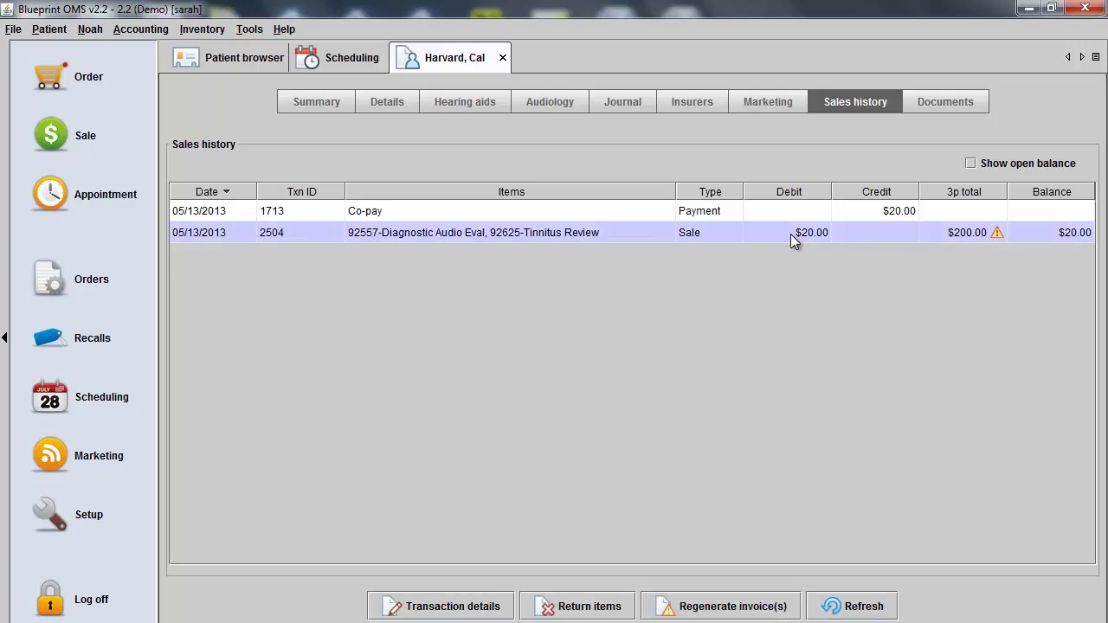
pyautogui.click(755, 603)
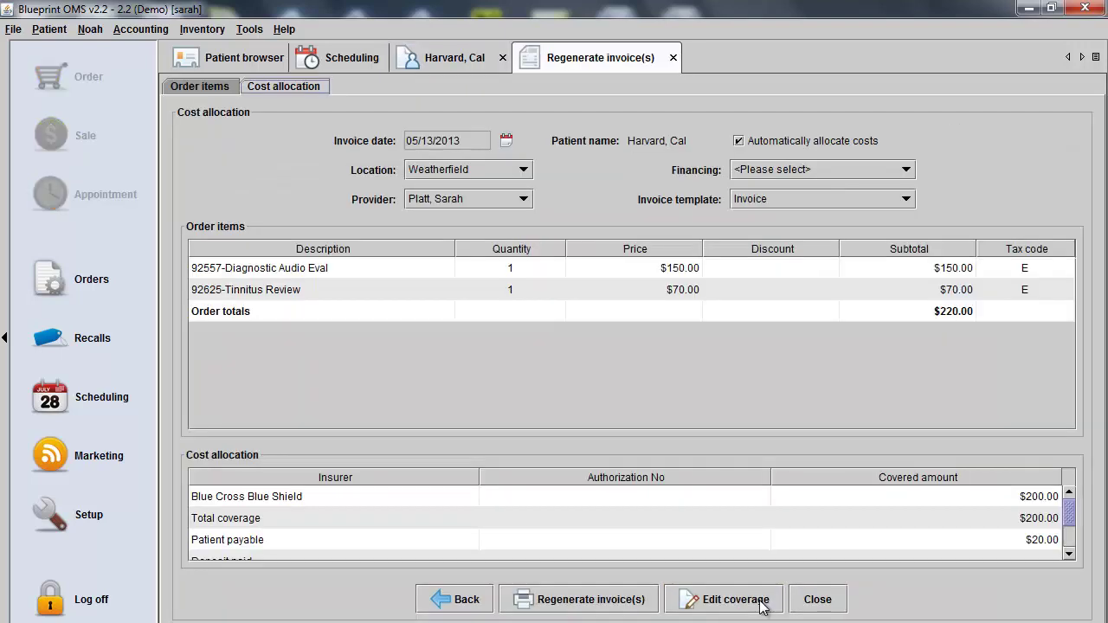
pyautogui.click(752, 606)
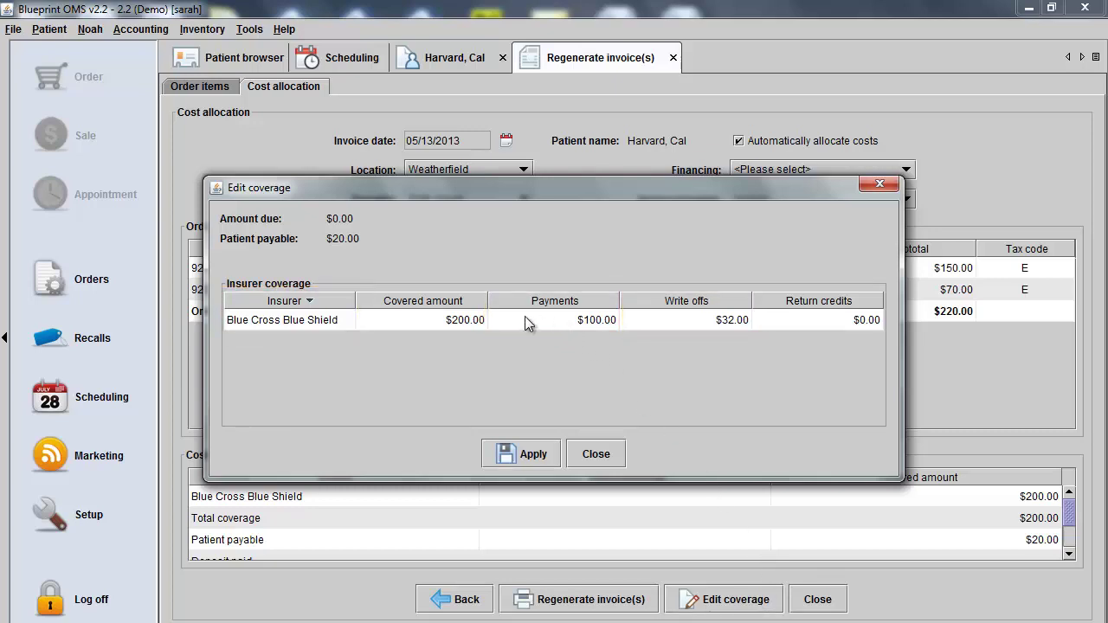
pyautogui.doubleClick(471, 319)
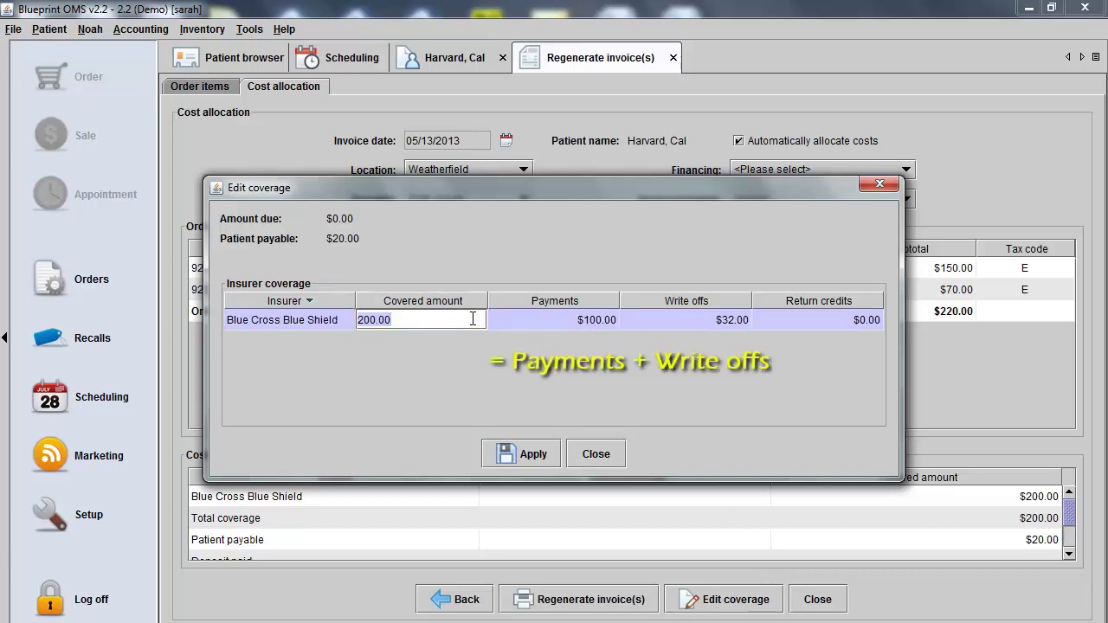
pyautogui.write('132')
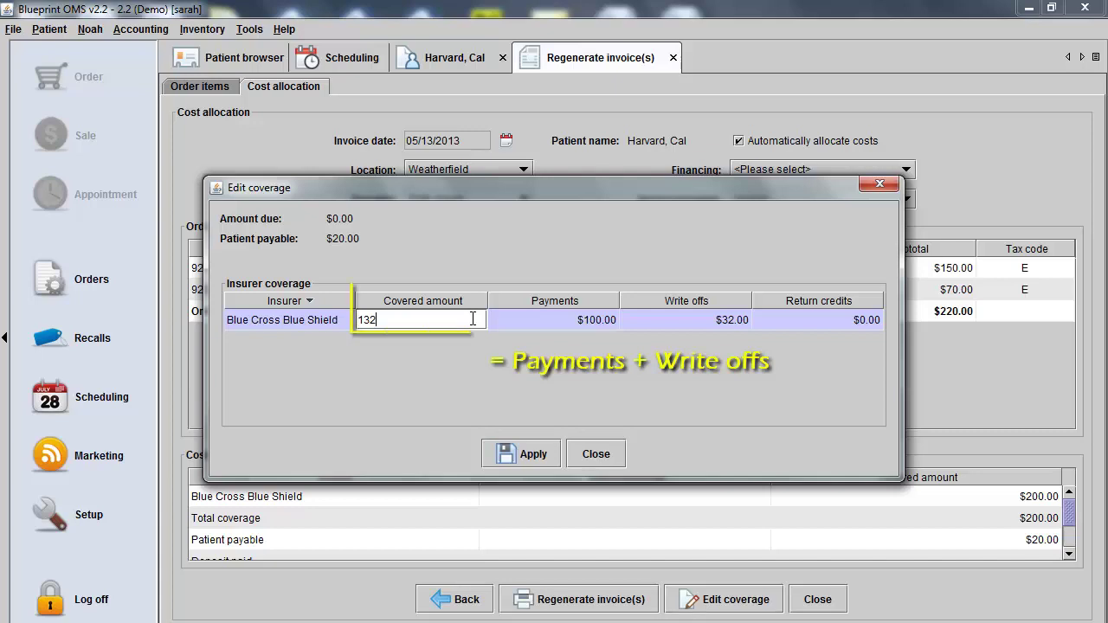
pyautogui.press('Return')
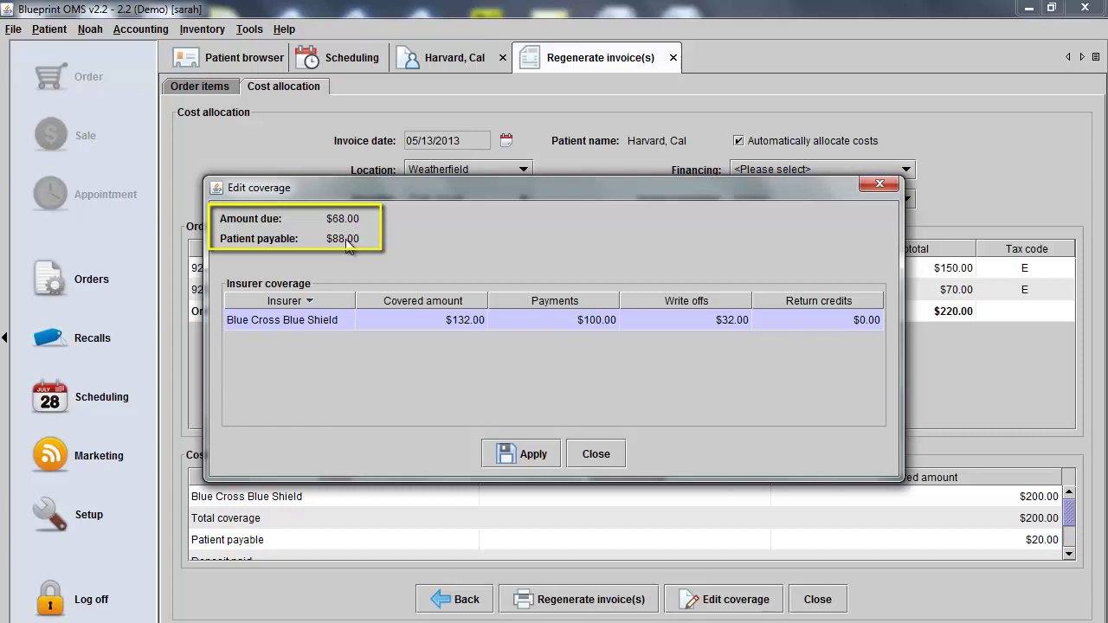
pyautogui.click(519, 454)
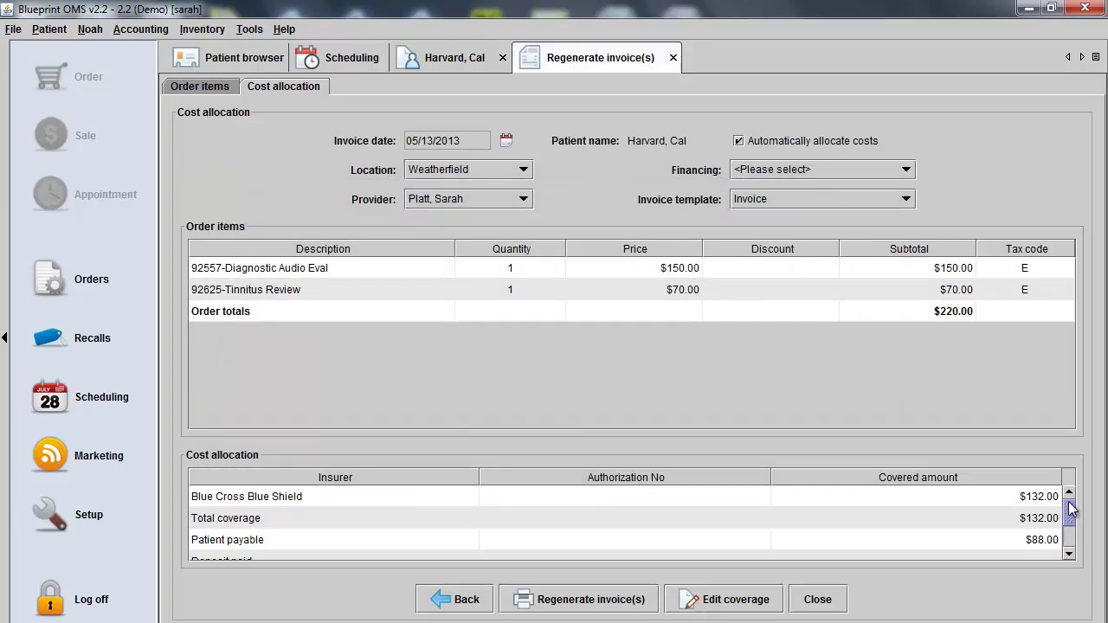
pyautogui.moveTo(1071, 509); pyautogui.dragTo(1073, 543)
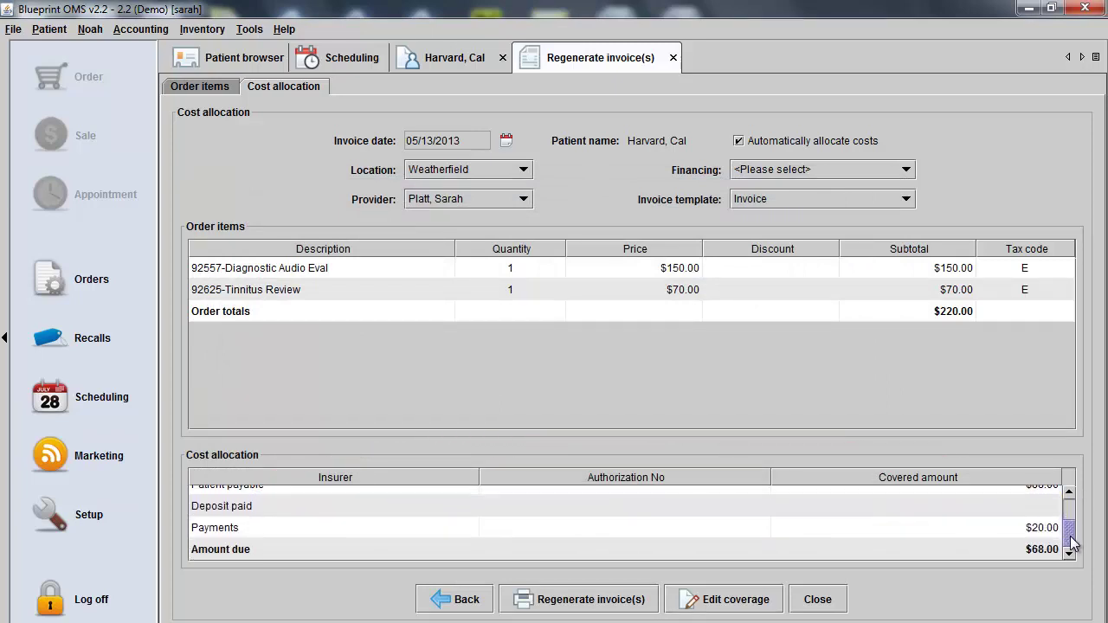
pyautogui.click(611, 598)
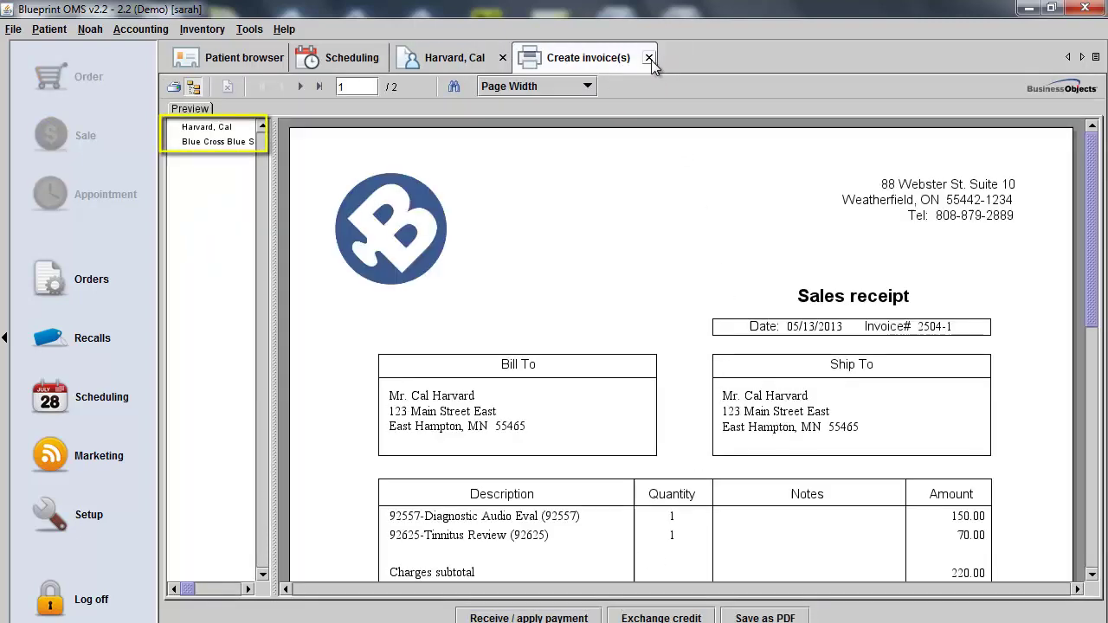
# - Receive the patient's 68.00 payment for the 05/13/2013 sale by Check with check number 8765, and close the resulting receipt
pyautogui.click(649, 58)
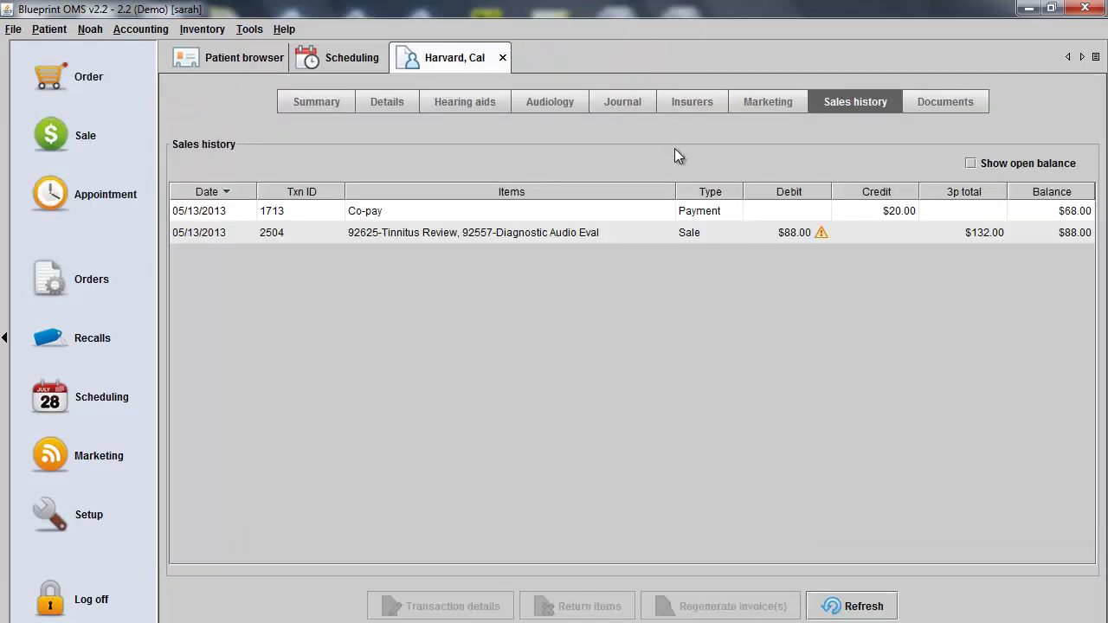
pyautogui.moveTo(766, 227)
pyautogui.click(761, 231)
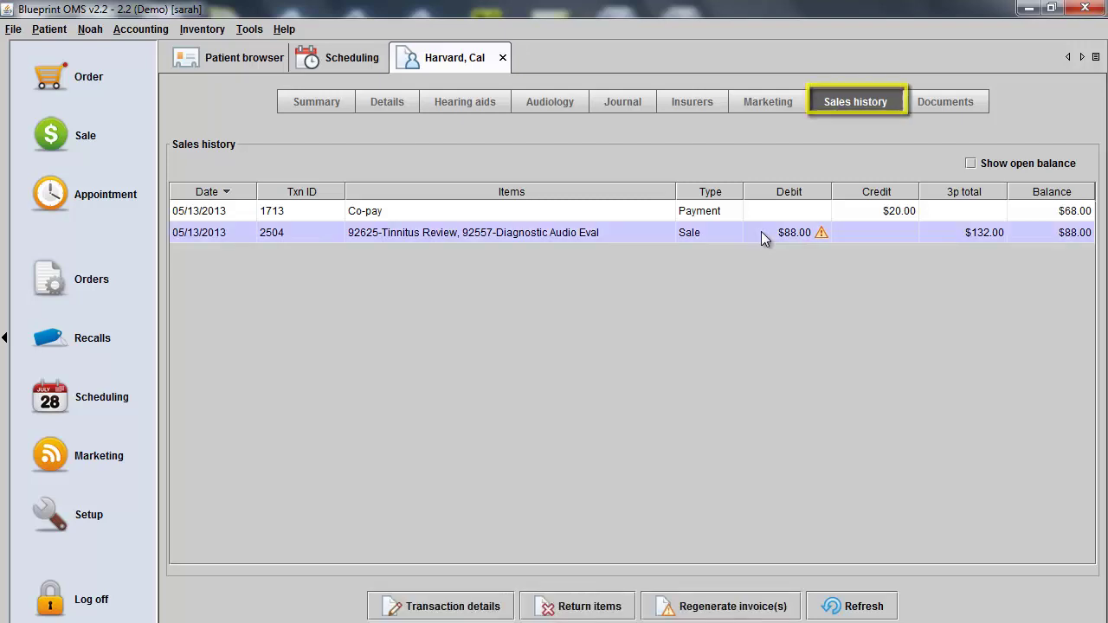
pyautogui.rightClick(713, 231)
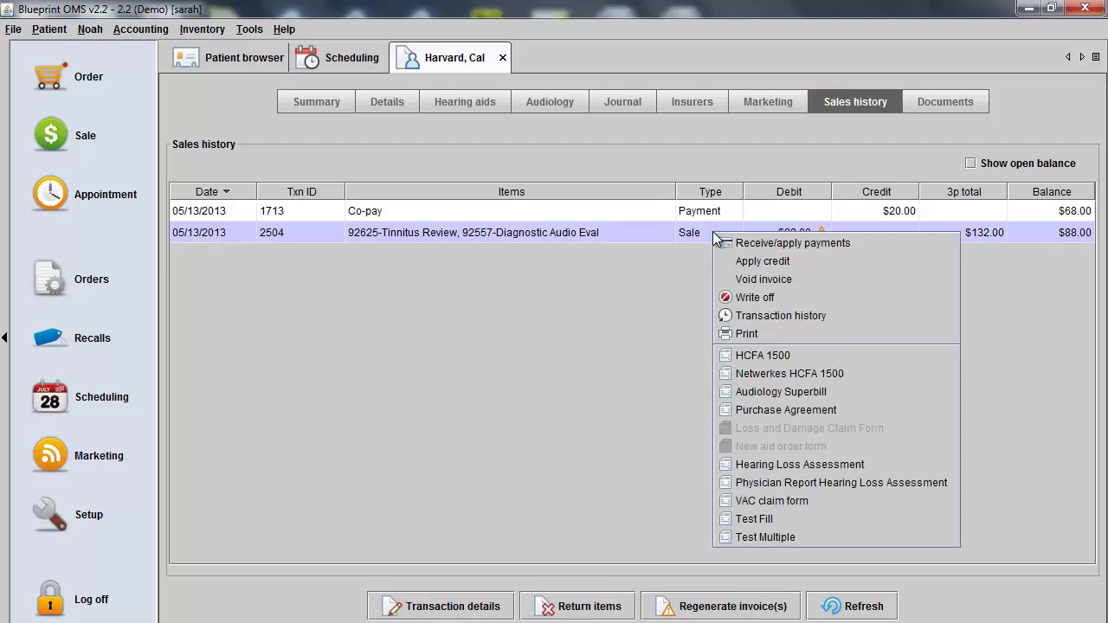
pyautogui.click(744, 245)
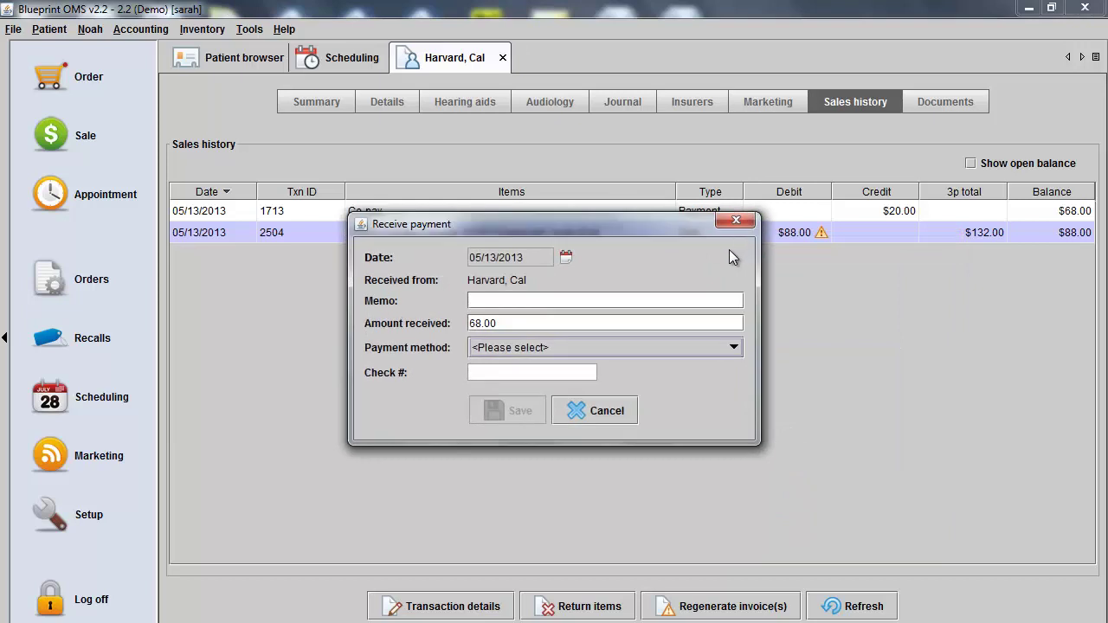
pyautogui.click(668, 348)
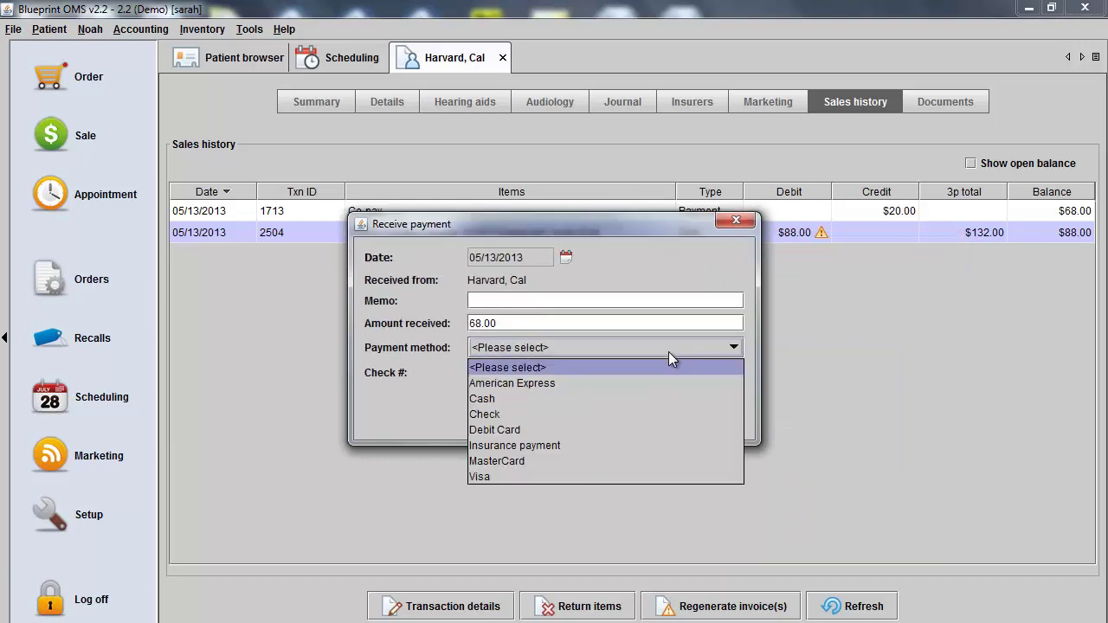
pyautogui.click(669, 415)
pyautogui.click(581, 372)
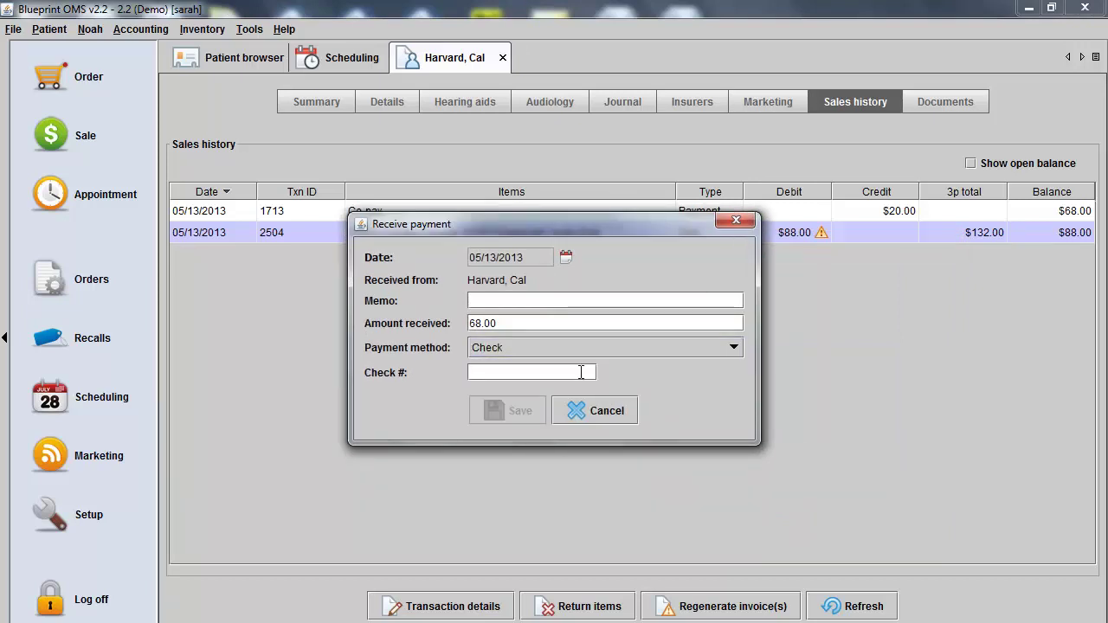
pyautogui.write('8765')
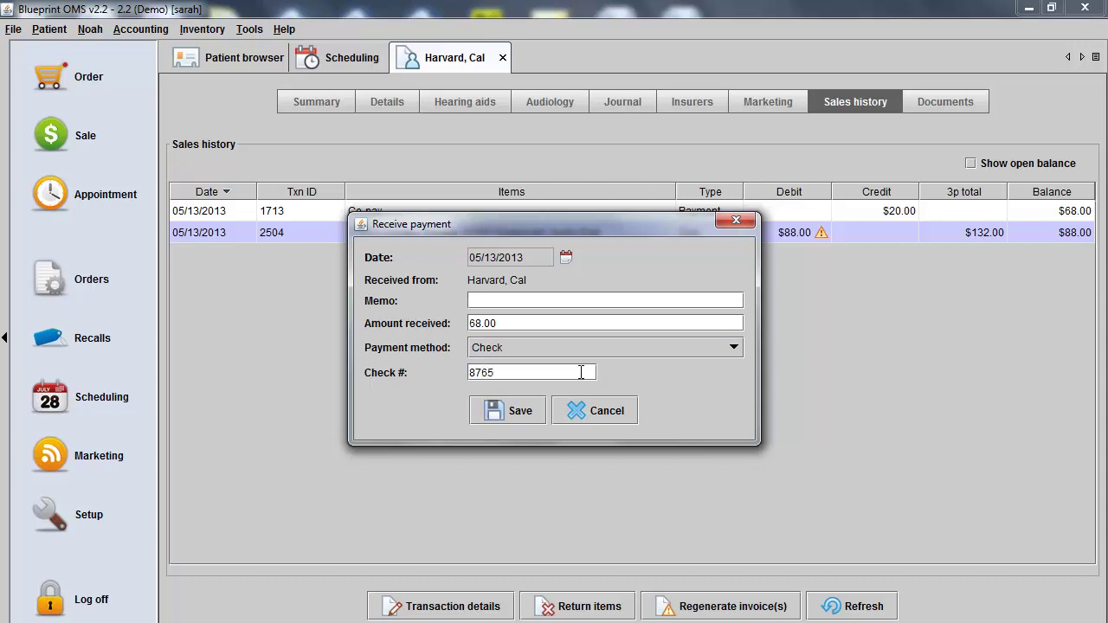
pyautogui.click(530, 407)
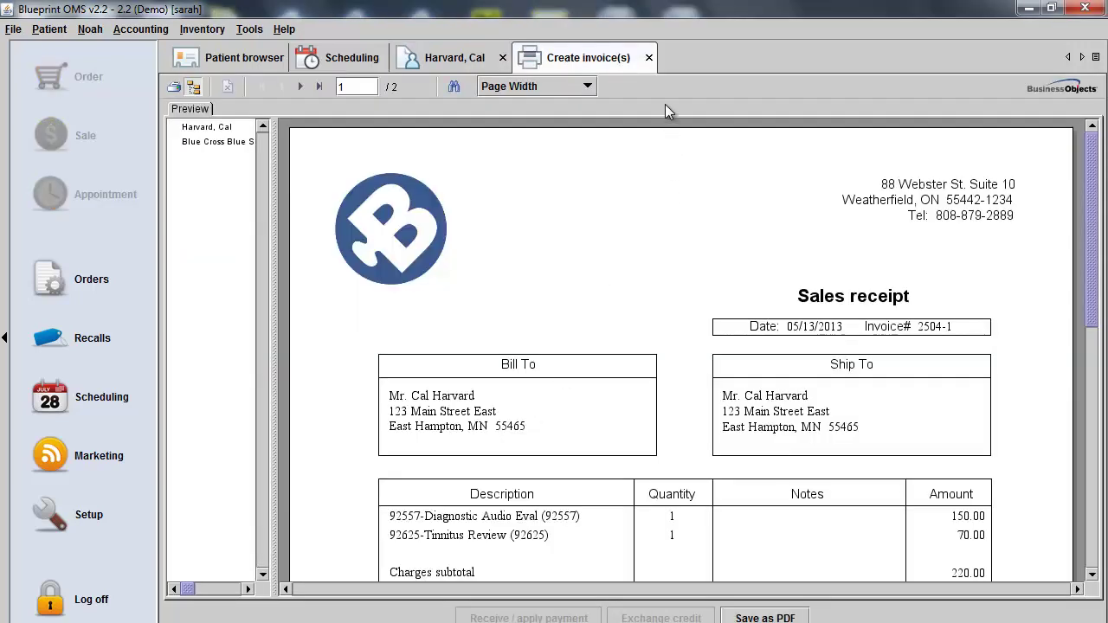
pyautogui.click(648, 58)
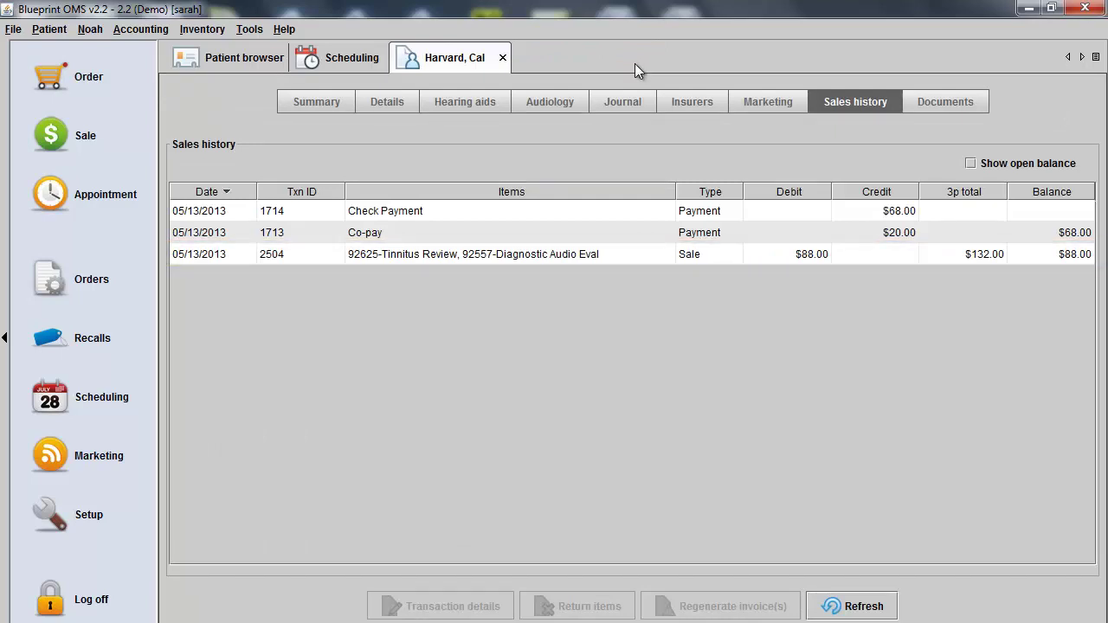
# - Open the transaction history of the patient's 05/13/2013 sale to review the payments and credits applied
pyautogui.click(703, 255)
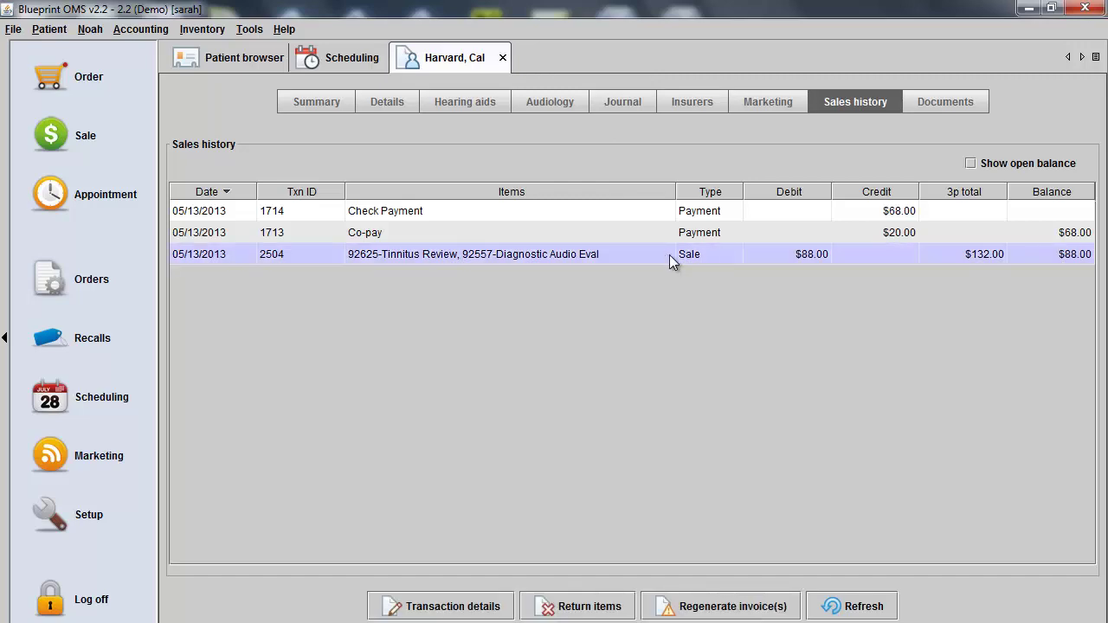
pyautogui.rightClick(669, 254)
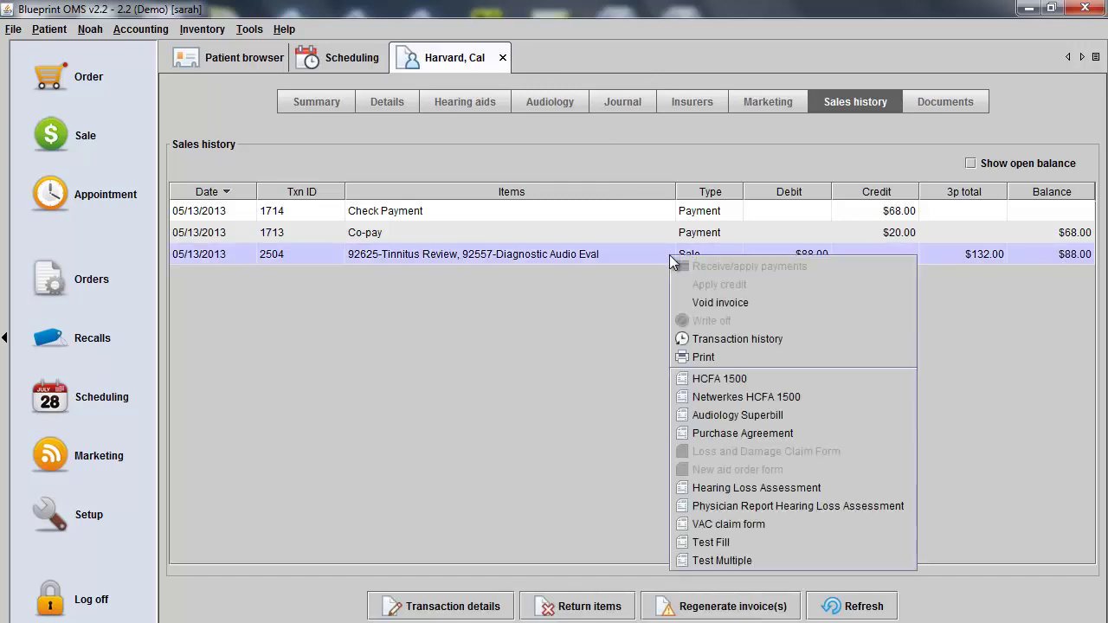
pyautogui.click(744, 339)
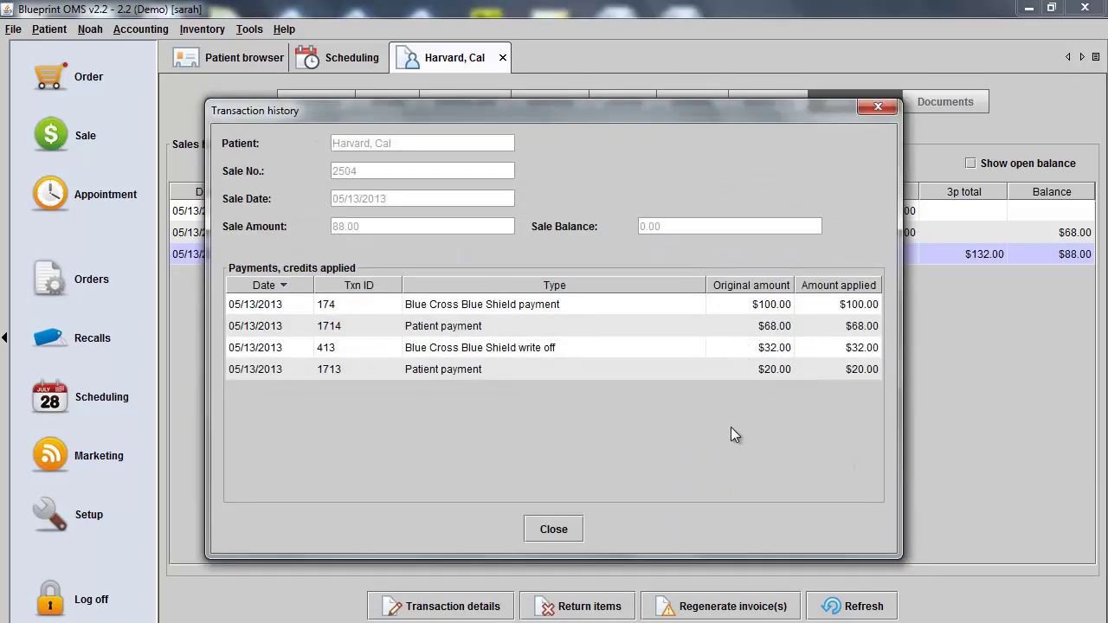